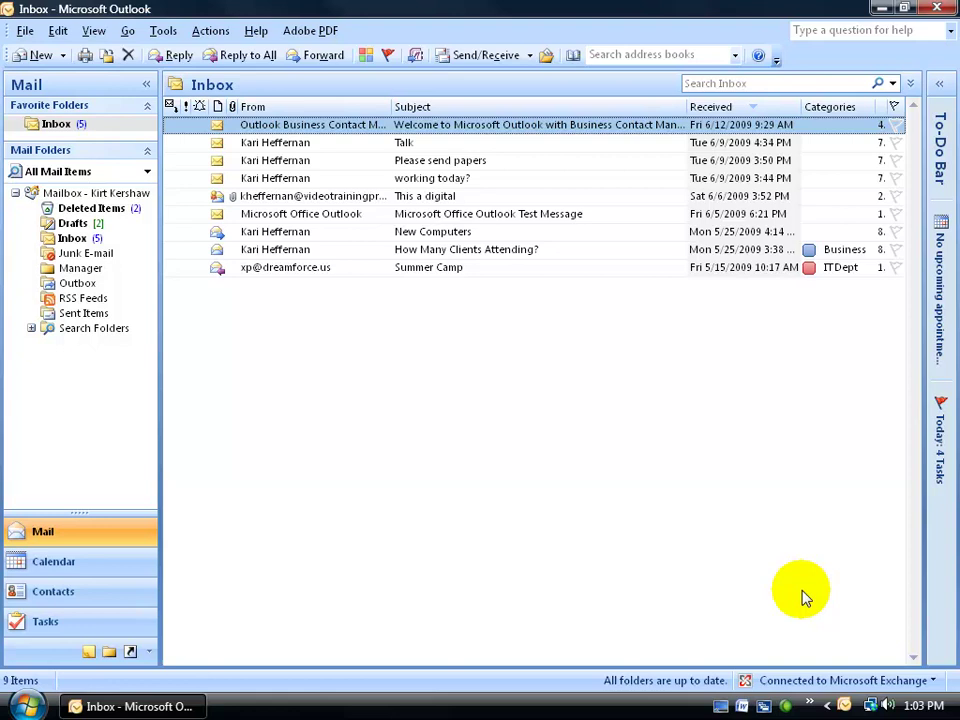
Step: Look through the Calendar and Contacts folders and return to the Inbox
{"action": "left_click", "coordinate": [140, 563]}
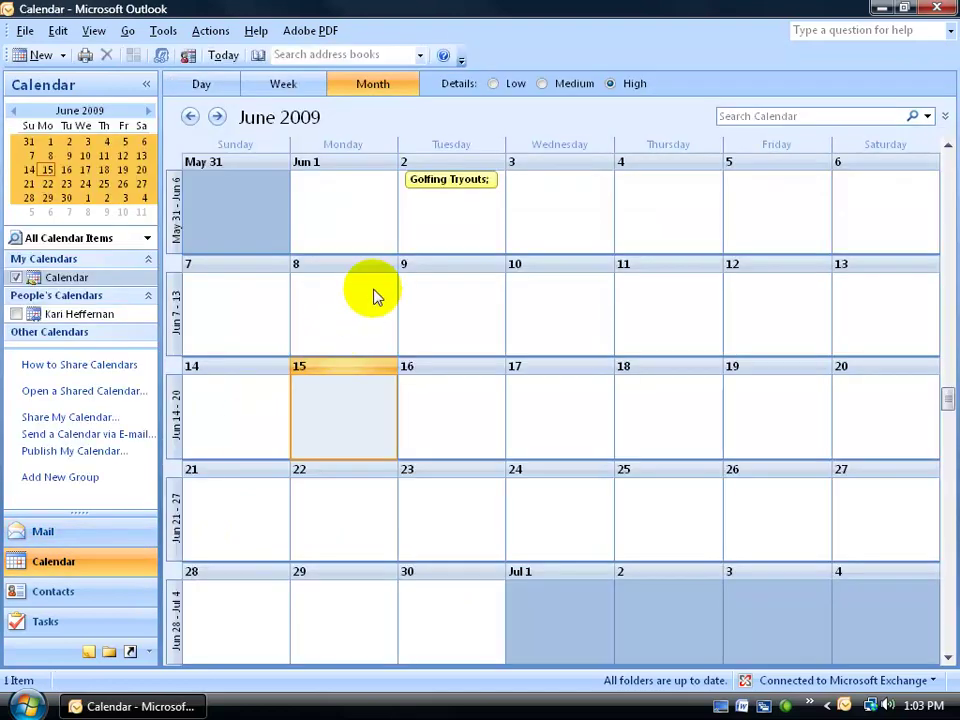
{"action": "left_click", "coordinate": [120, 530]}
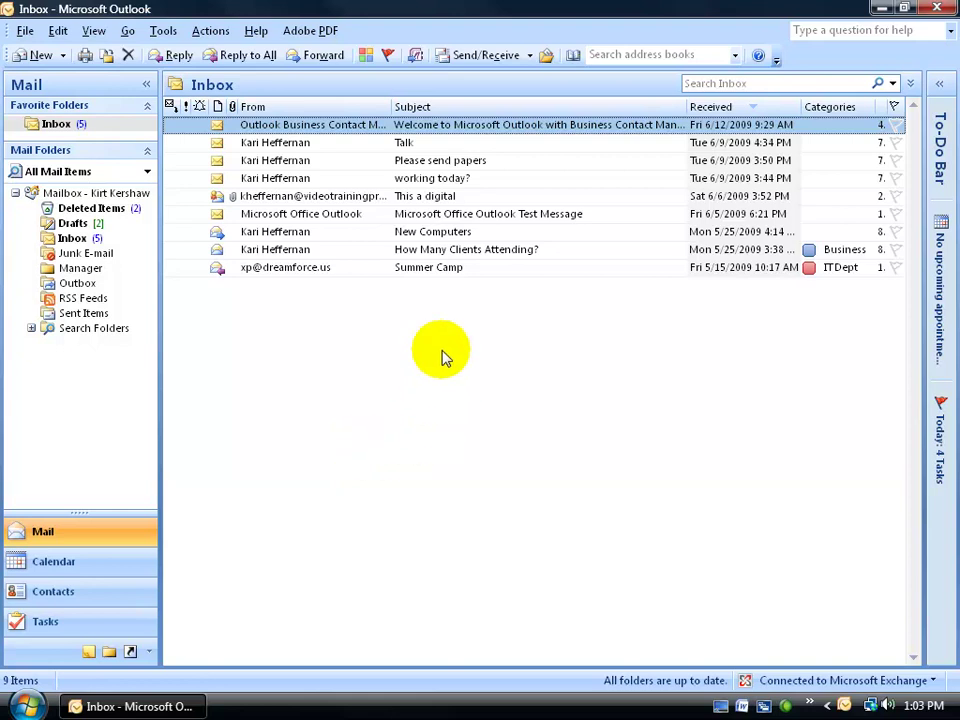
{"action": "left_click", "coordinate": [122, 560]}
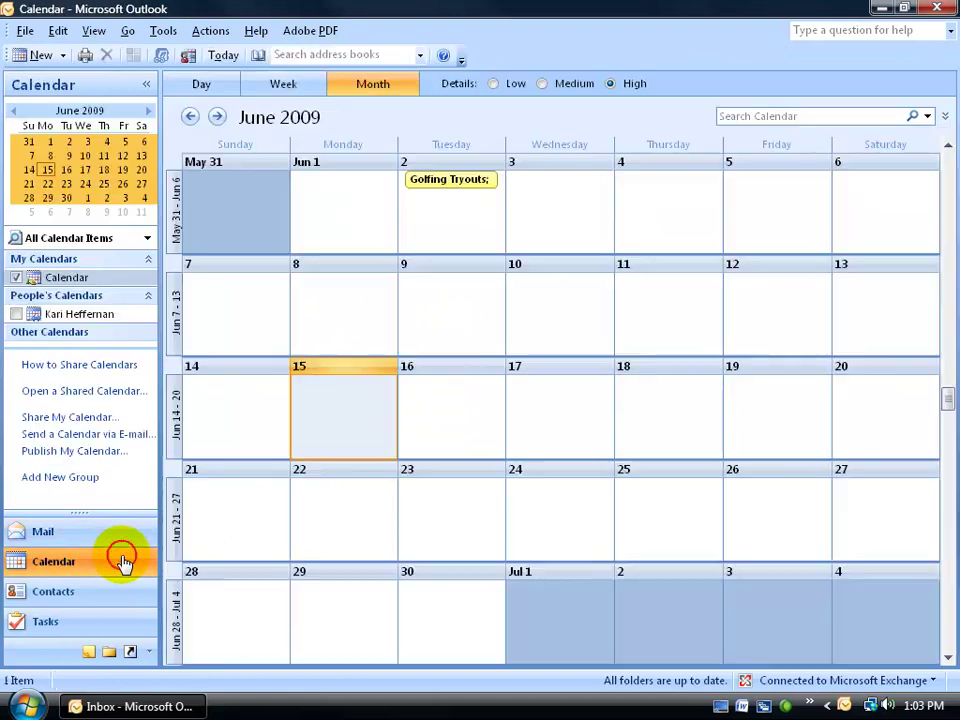
{"action": "left_click", "coordinate": [125, 590]}
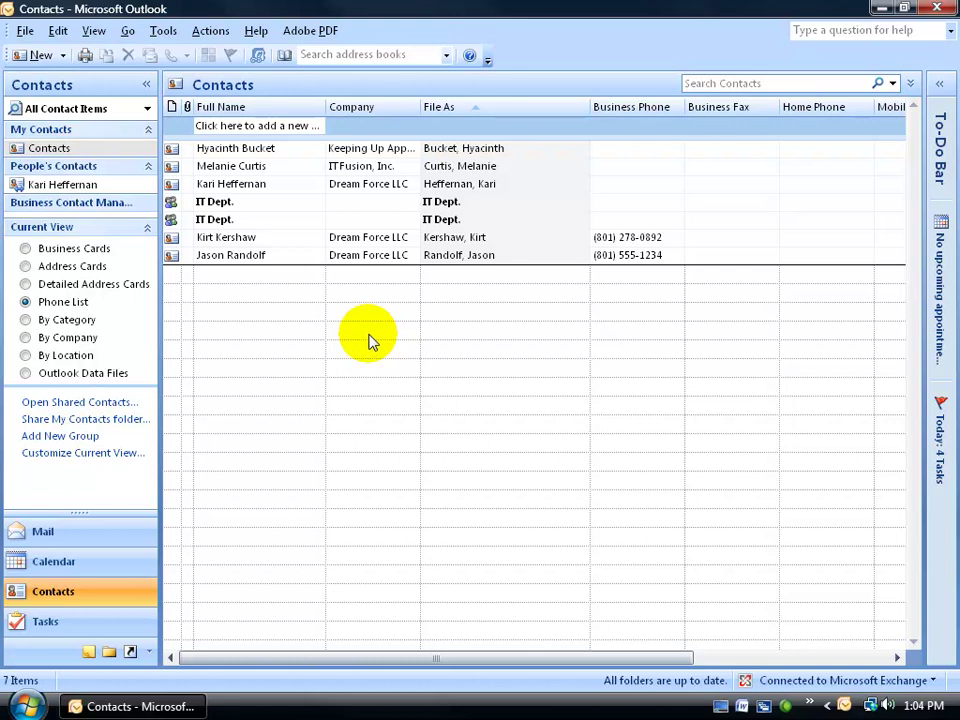
{"action": "left_click", "coordinate": [141, 536]}
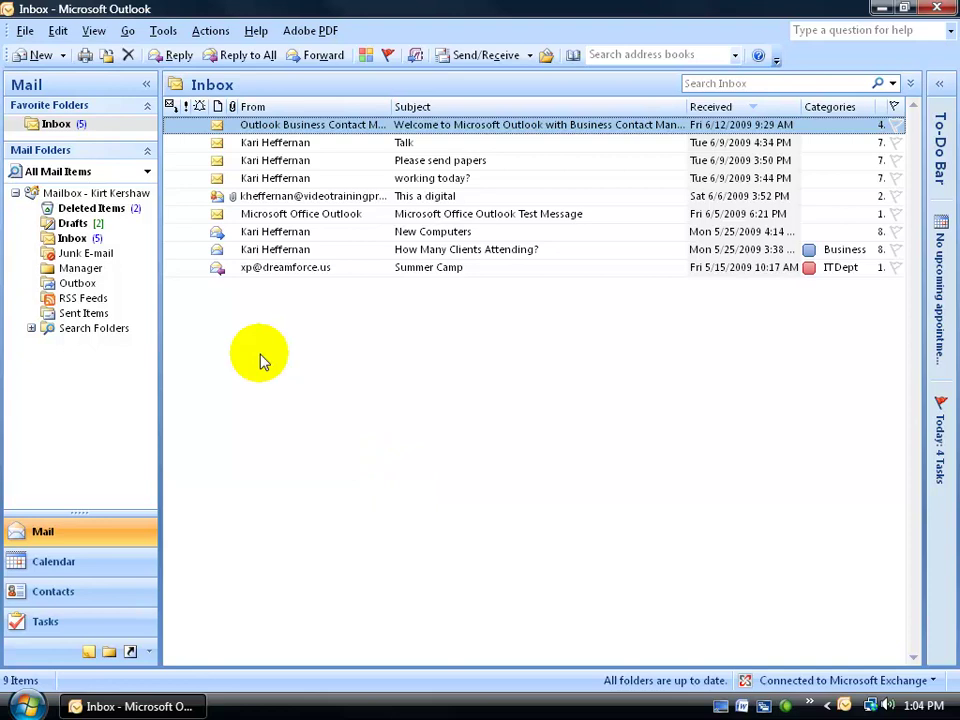
Step: Turn on Work Offline, check the Calendar while disconnected, and return to the Inbox
{"action": "left_click", "coordinate": [24, 30]}
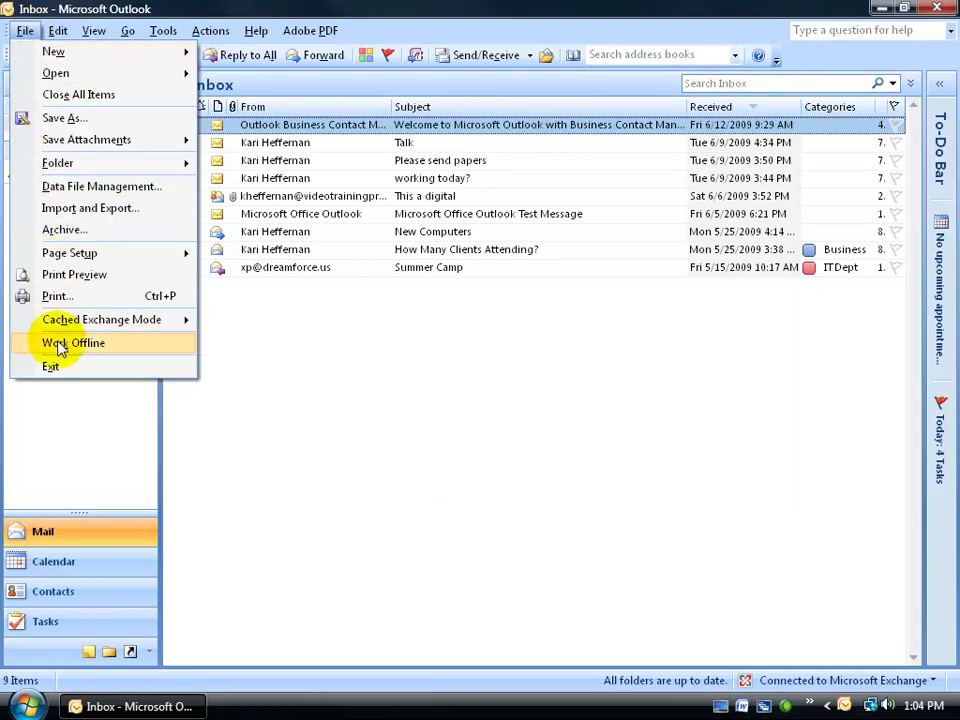
{"action": "left_click", "coordinate": [489, 350]}
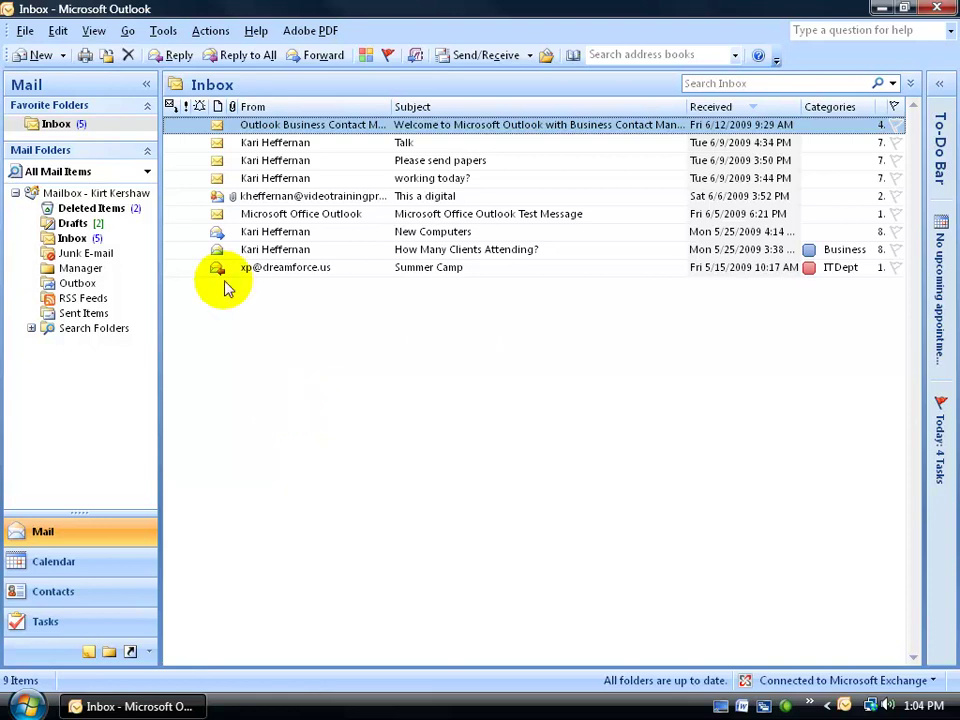
{"action": "left_click", "coordinate": [24, 30]}
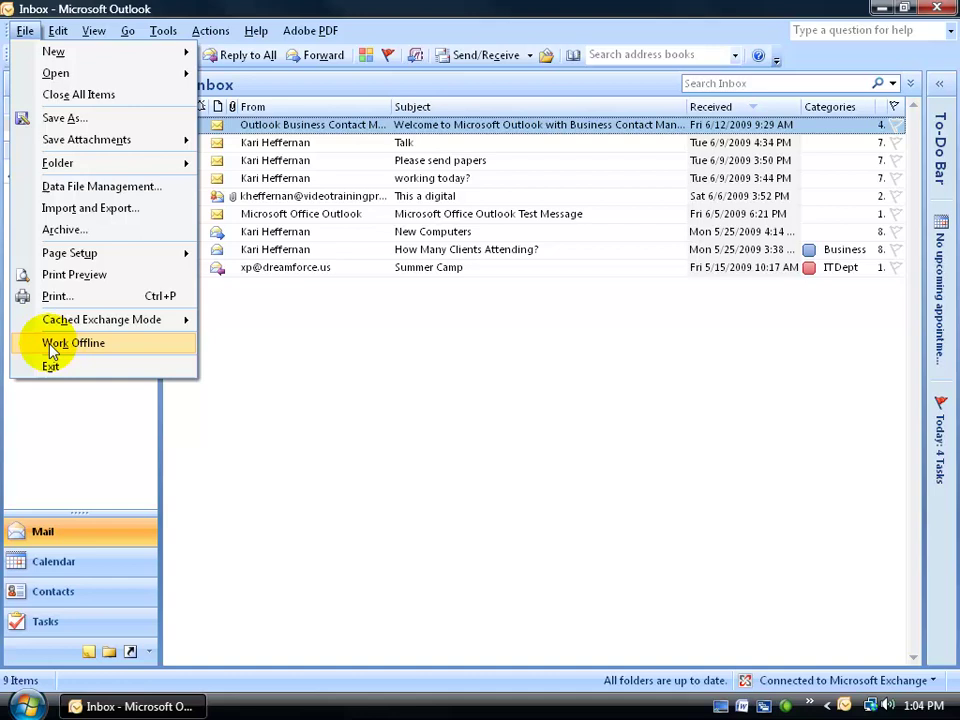
{"action": "left_click", "coordinate": [430, 368]}
{"action": "left_click", "coordinate": [934, 681]}
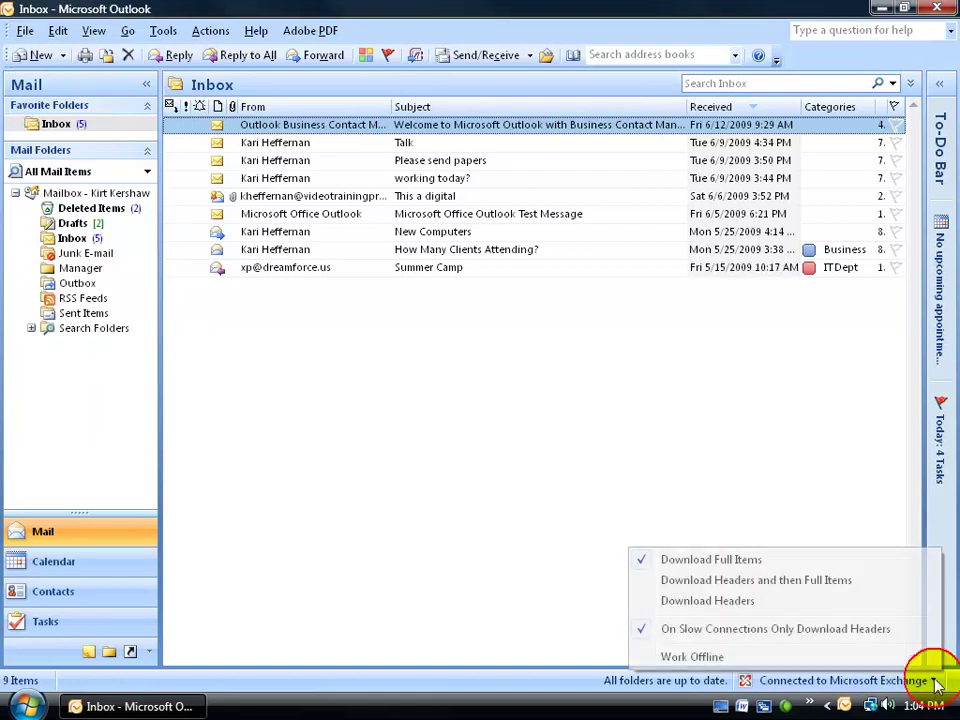
{"action": "left_click", "coordinate": [830, 658]}
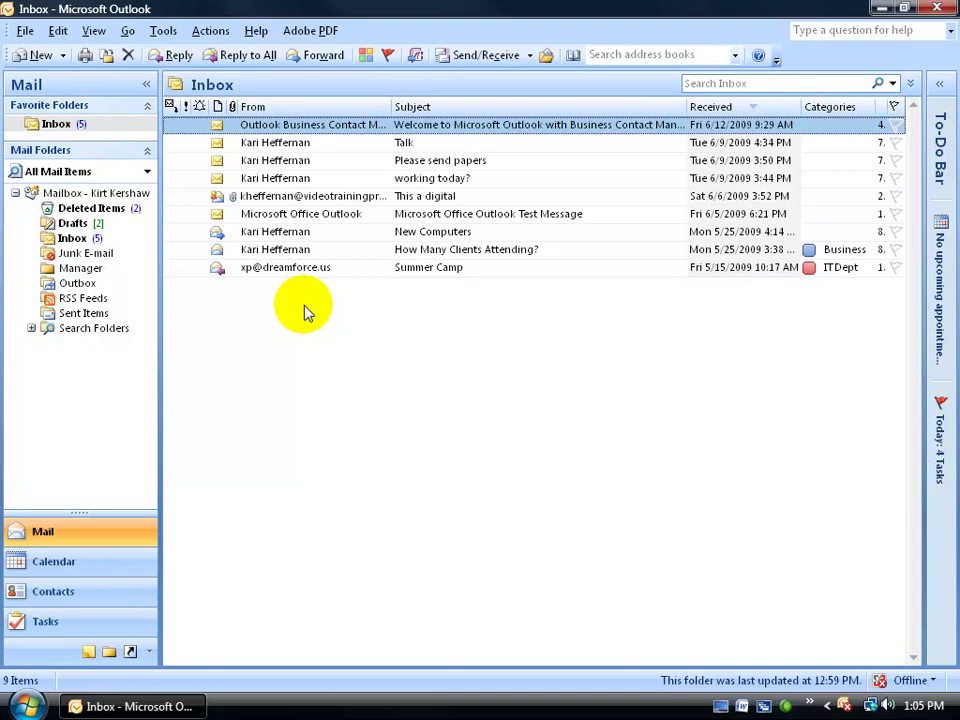
{"action": "left_click", "coordinate": [150, 561]}
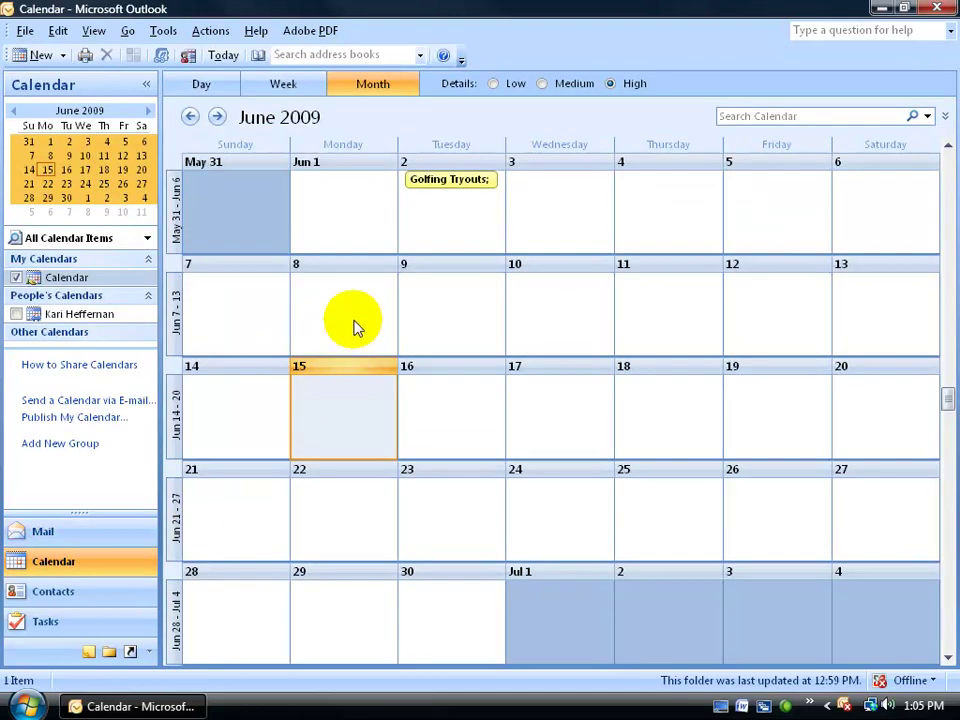
{"action": "left_click", "coordinate": [100, 531]}
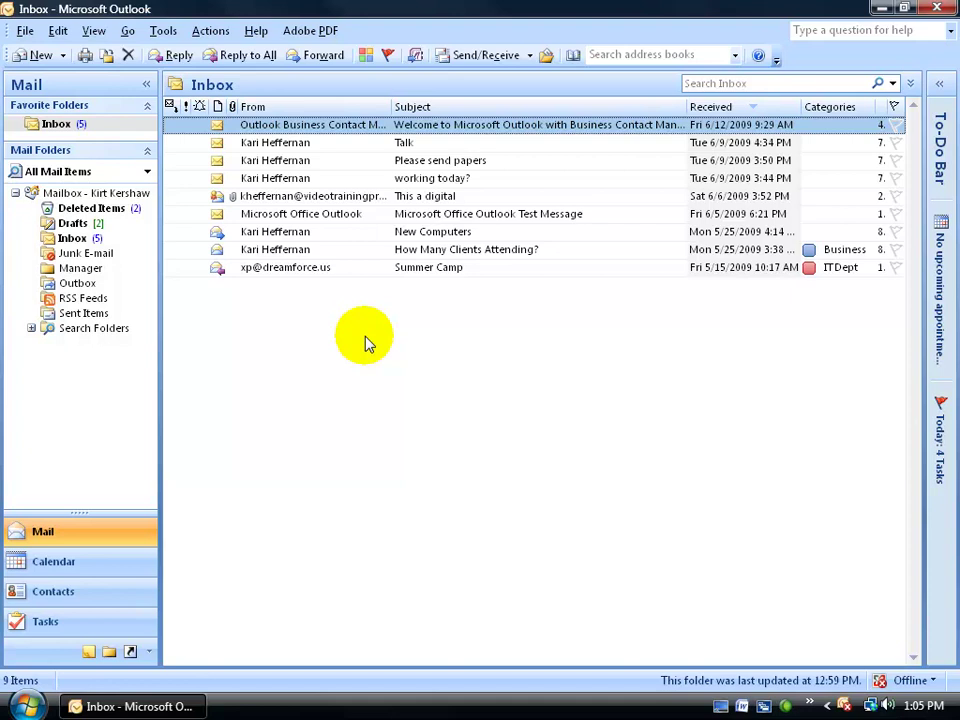
Step: Examine the mailbox's outlook1.ost offline data file in its folder through the account settings, and close the folder and settings
{"action": "left_click", "coordinate": [162, 31]}
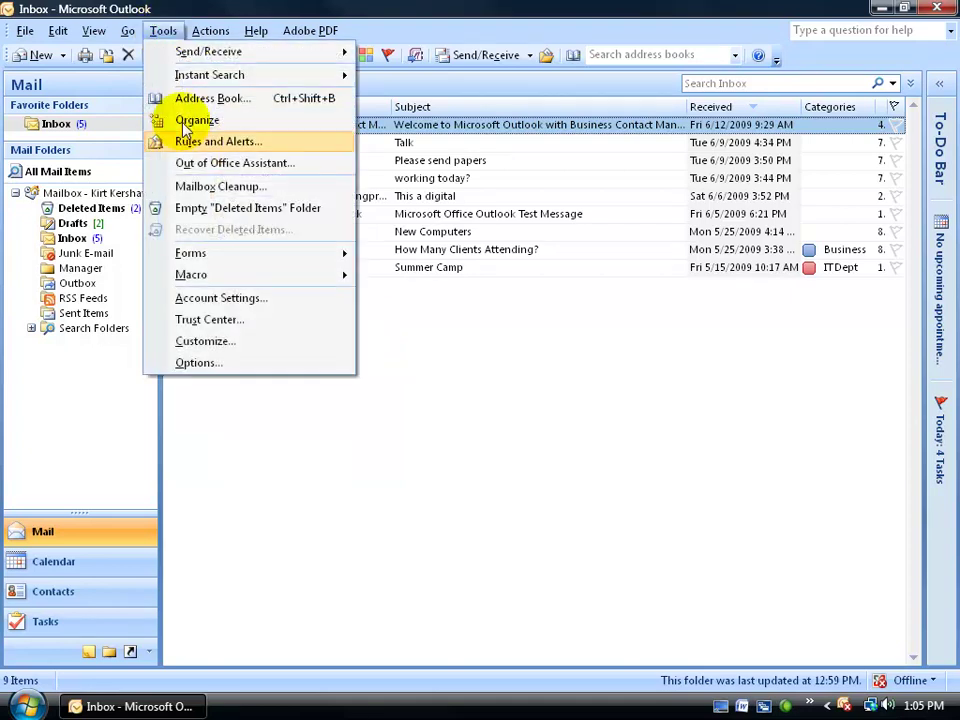
{"action": "left_click", "coordinate": [158, 298]}
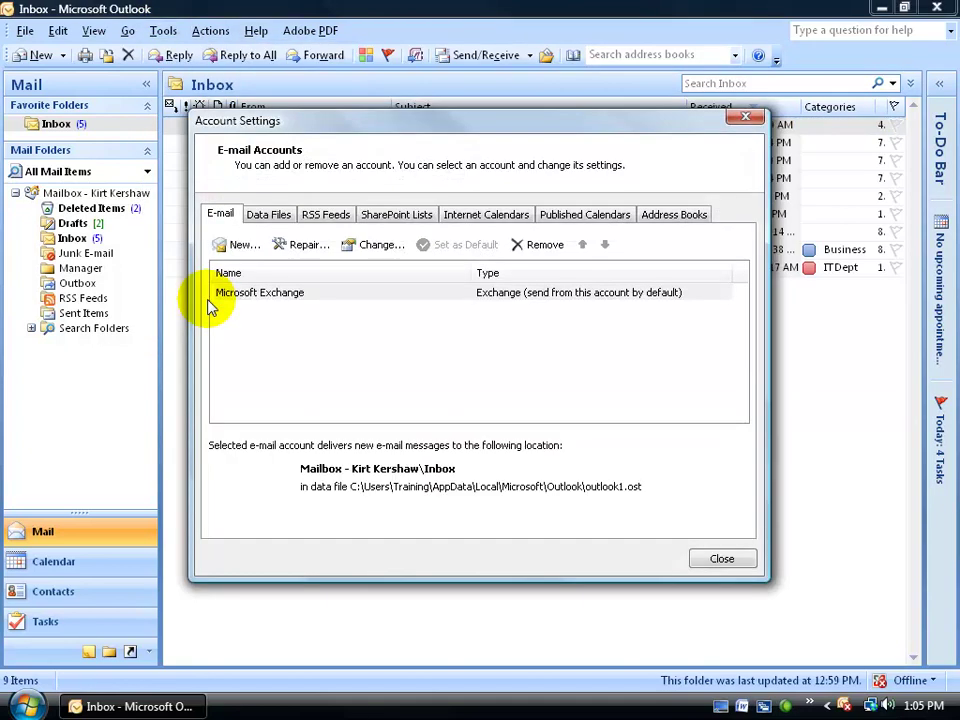
{"action": "left_click", "coordinate": [270, 215]}
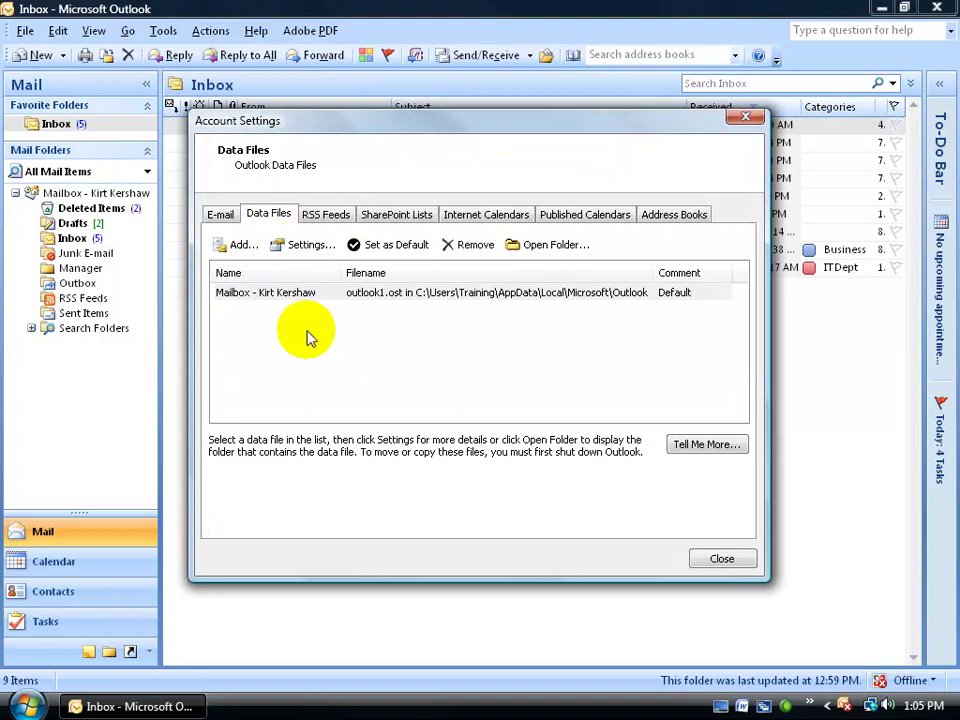
{"action": "left_click", "coordinate": [385, 300]}
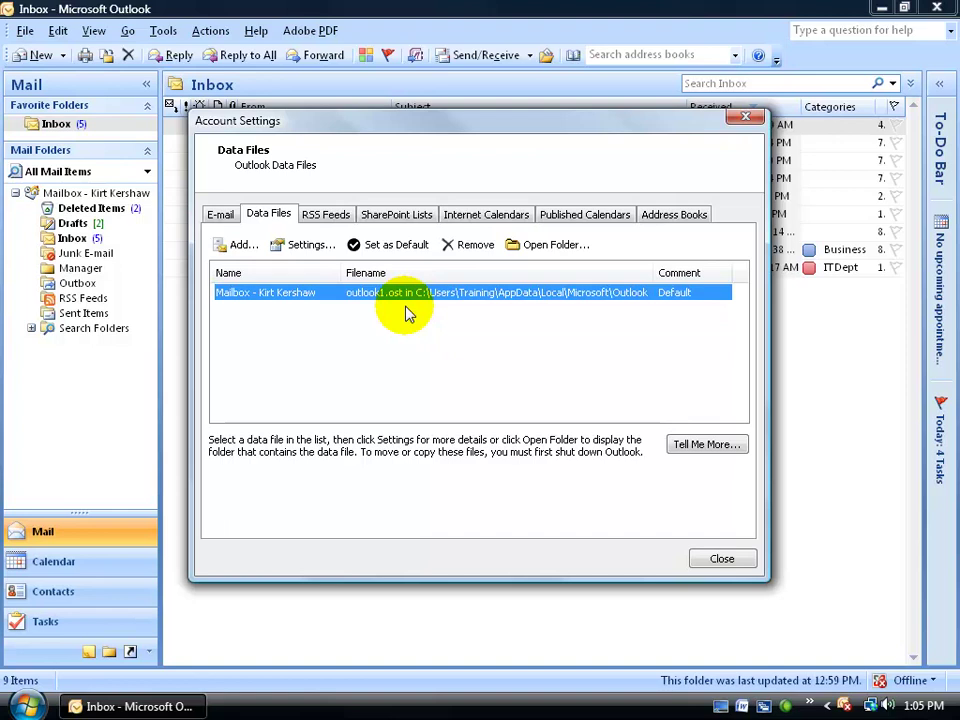
{"action": "left_click", "coordinate": [530, 245]}
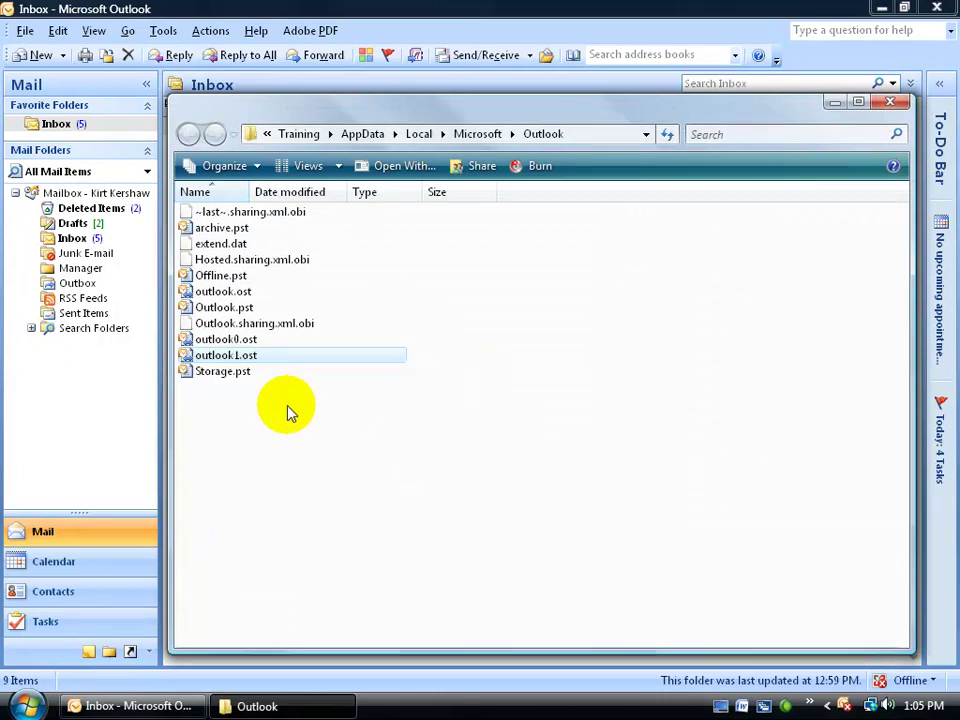
{"action": "mouse_move", "coordinate": [252, 366]}
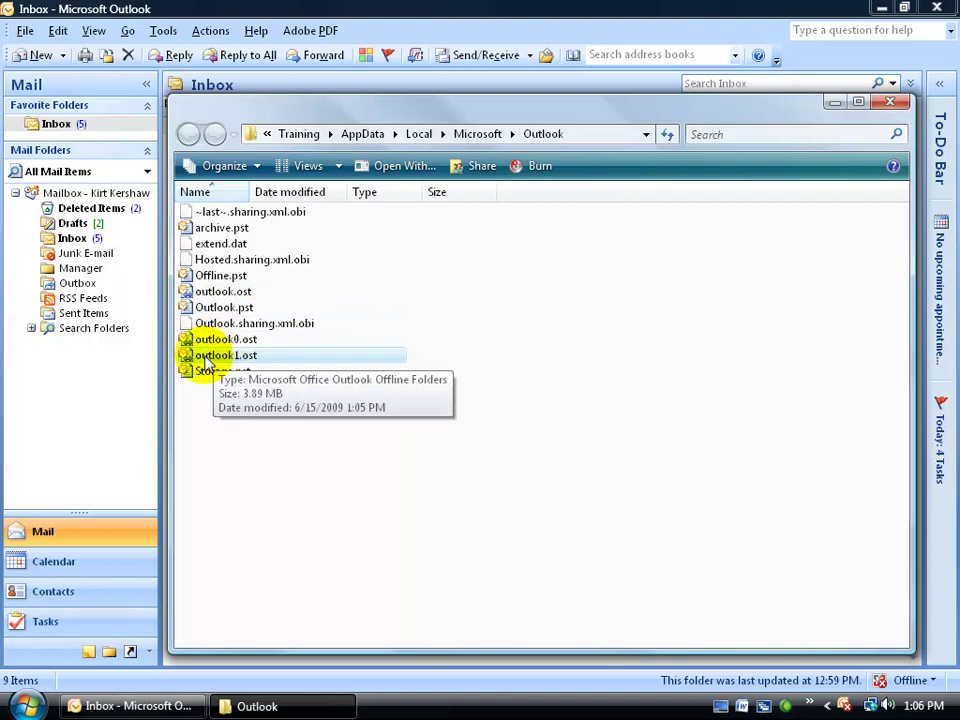
{"action": "left_click", "coordinate": [888, 103]}
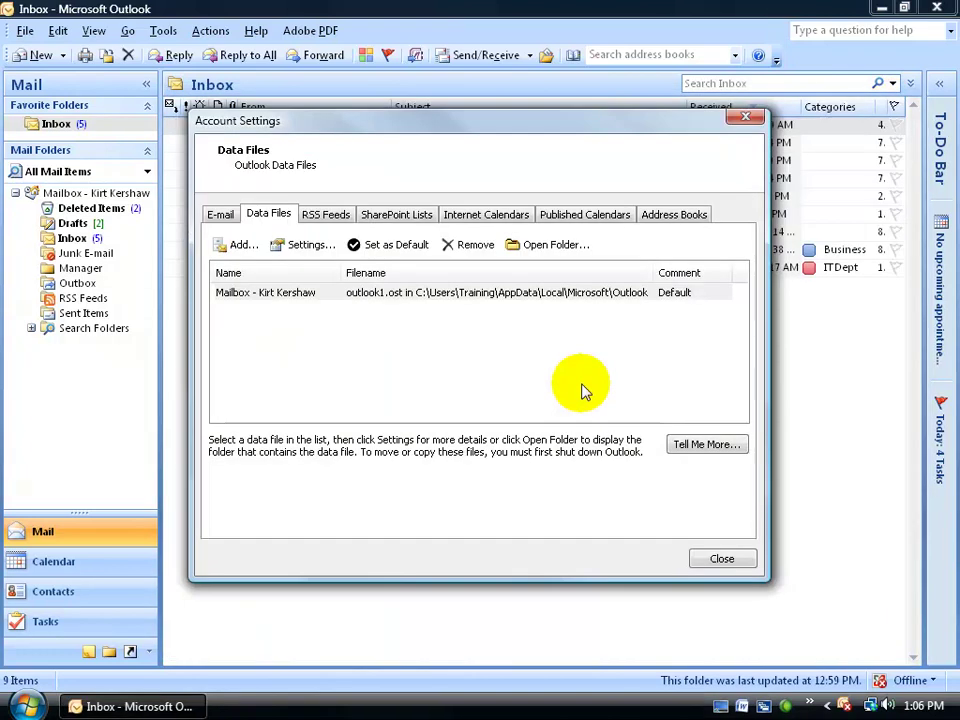
{"action": "left_click", "coordinate": [722, 560]}
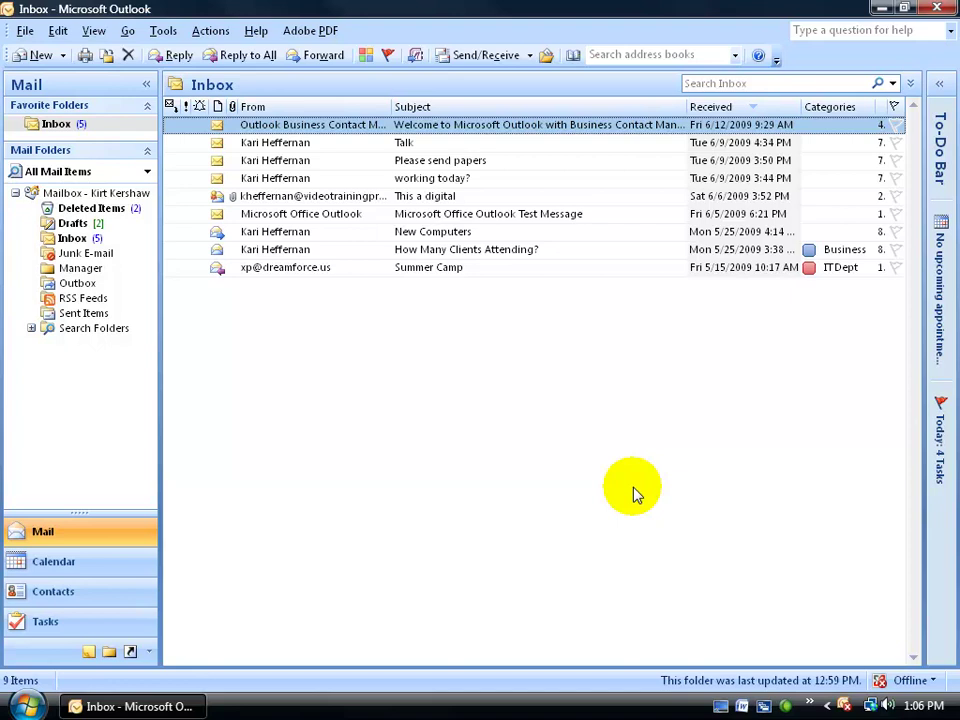
Step: Turn off Work Offline to reconnect to Microsoft Exchange
{"action": "left_click", "coordinate": [932, 681]}
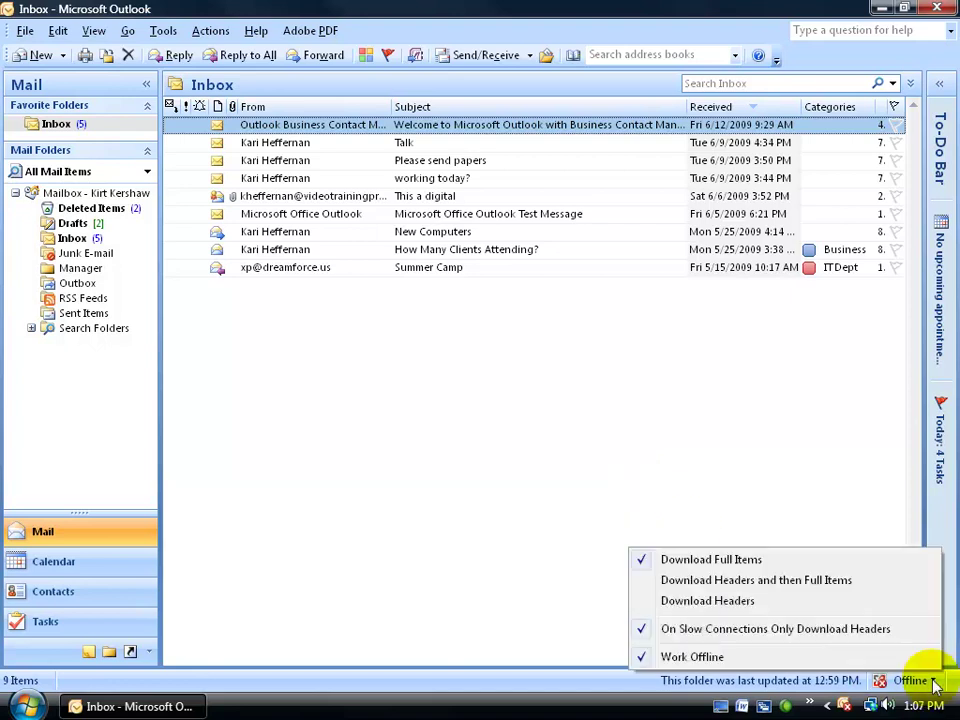
{"action": "left_click", "coordinate": [724, 658]}
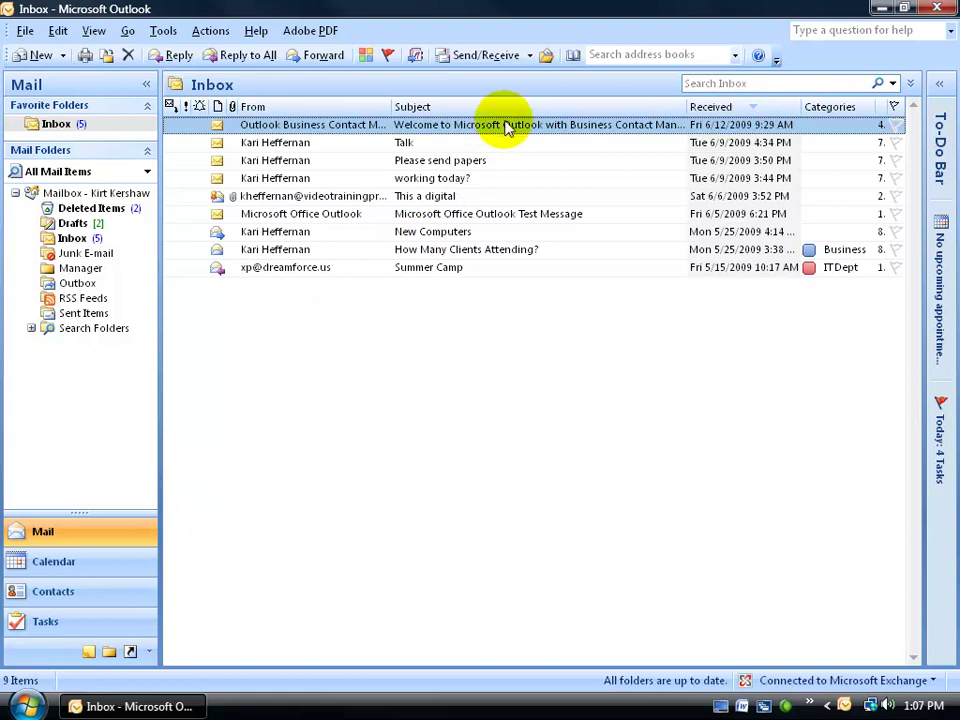
Step: Open the All Accounts send/receive group for editing
{"action": "left_click", "coordinate": [530, 56]}
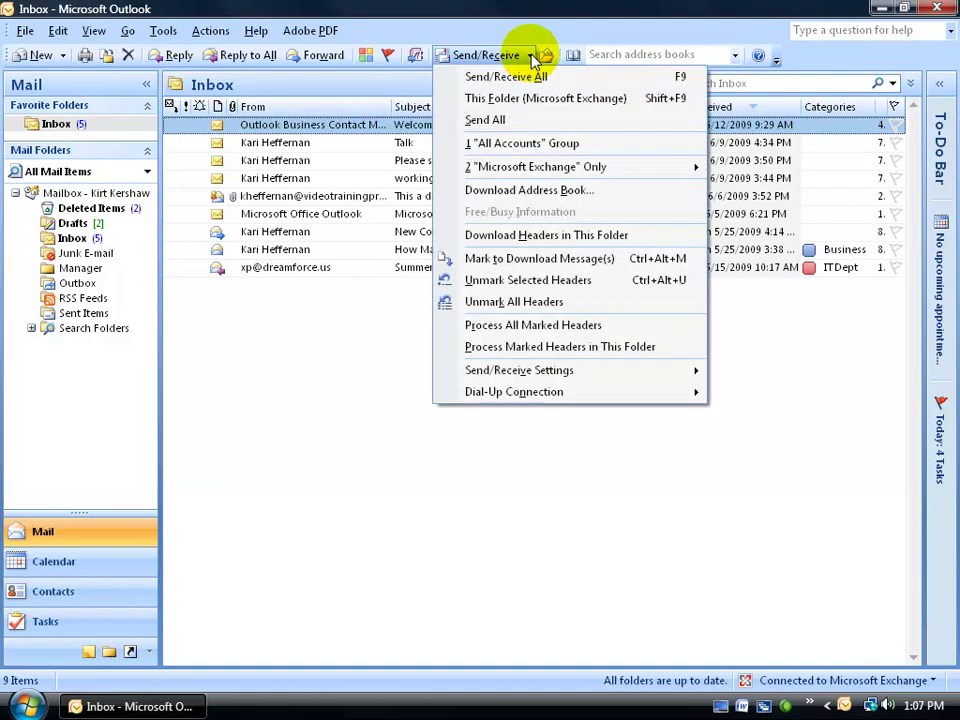
{"action": "mouse_move", "coordinate": [527, 373]}
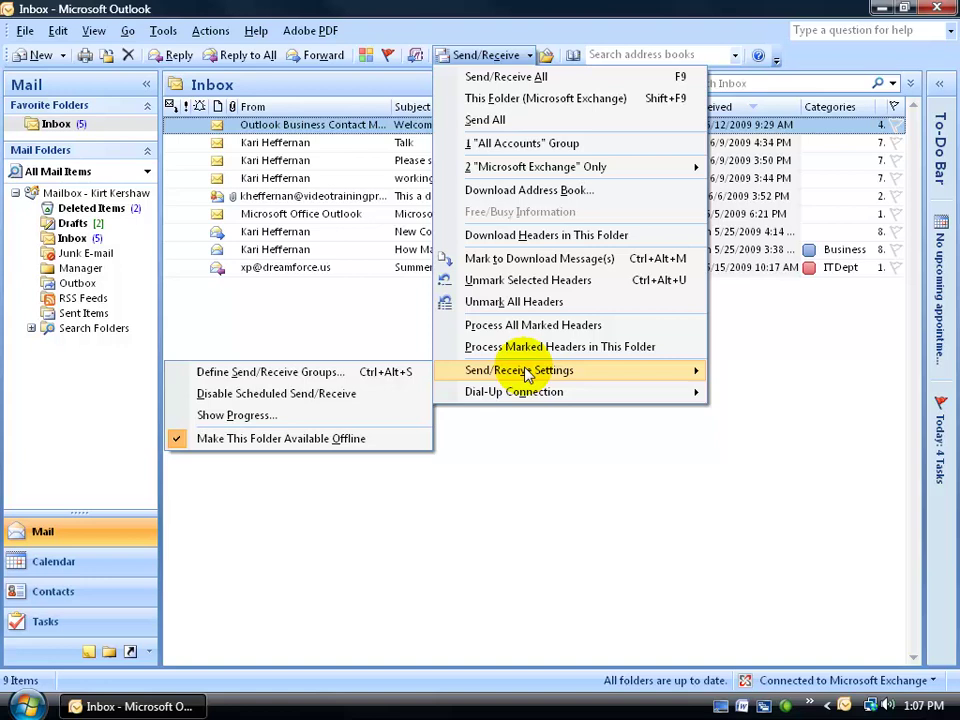
{"action": "left_click", "coordinate": [325, 374]}
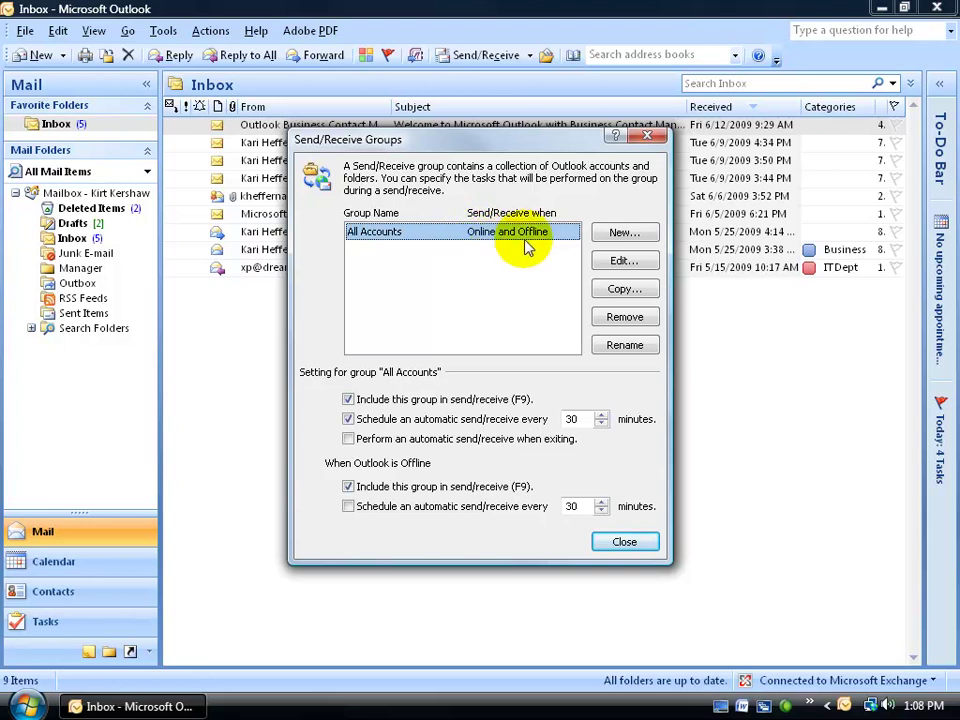
{"action": "left_click", "coordinate": [622, 262]}
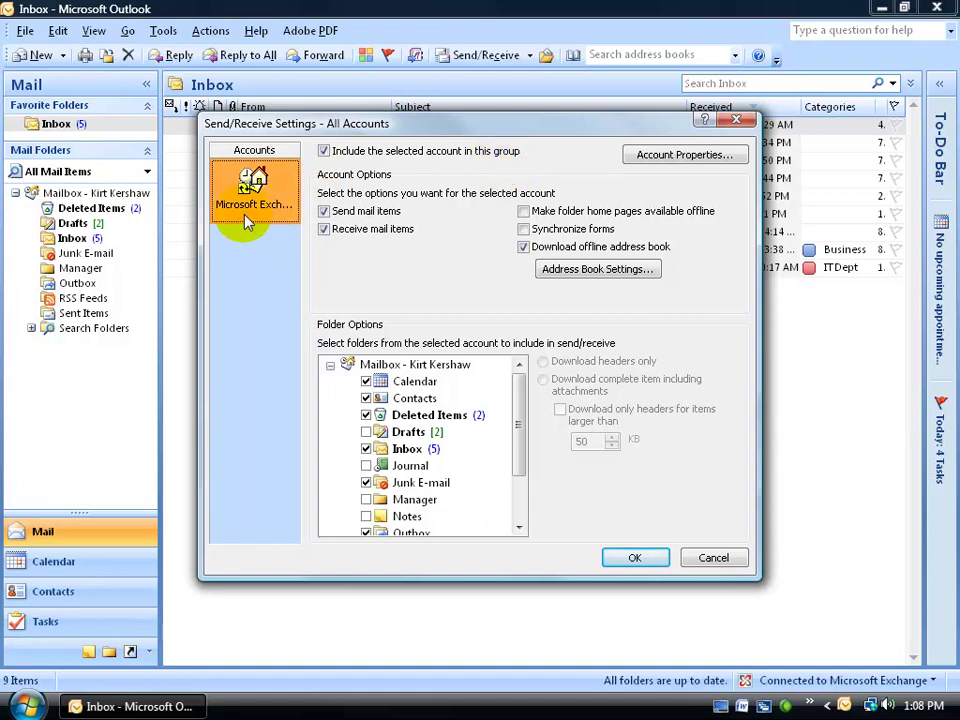
Step: Exclude the Microsoft Exchange account from the All Accounts group and include it again
{"action": "left_click", "coordinate": [325, 151]}
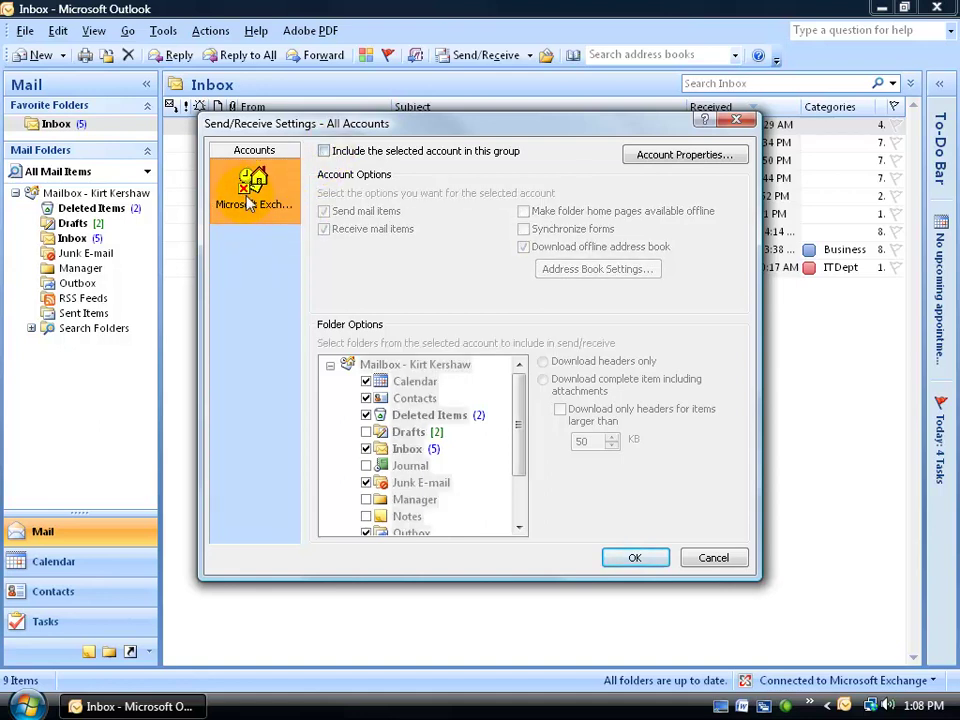
{"action": "left_click", "coordinate": [243, 210]}
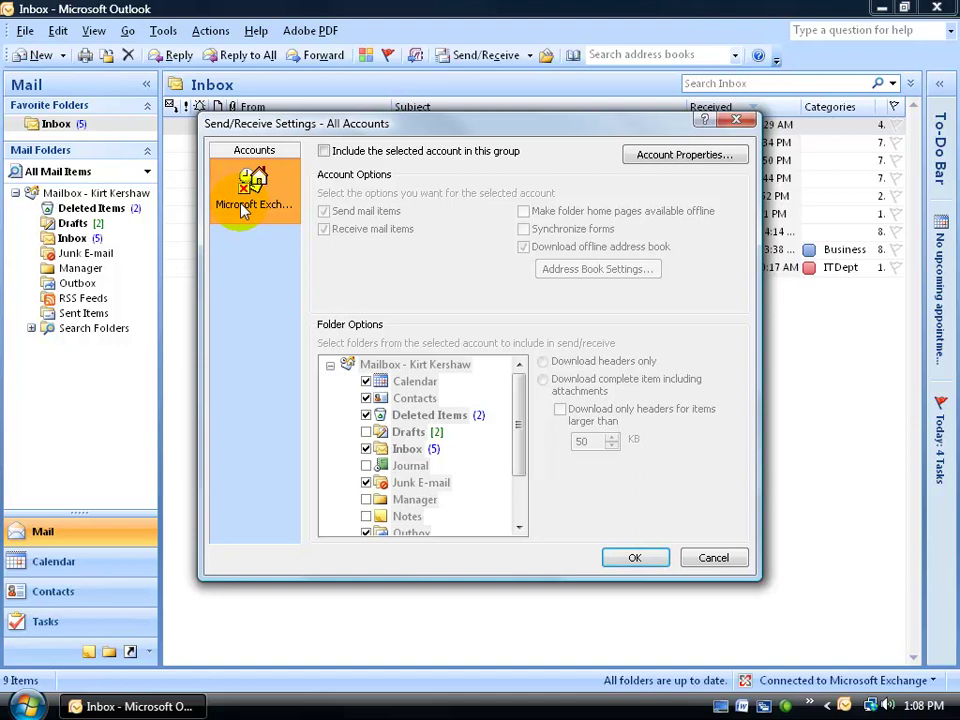
{"action": "left_click", "coordinate": [325, 151]}
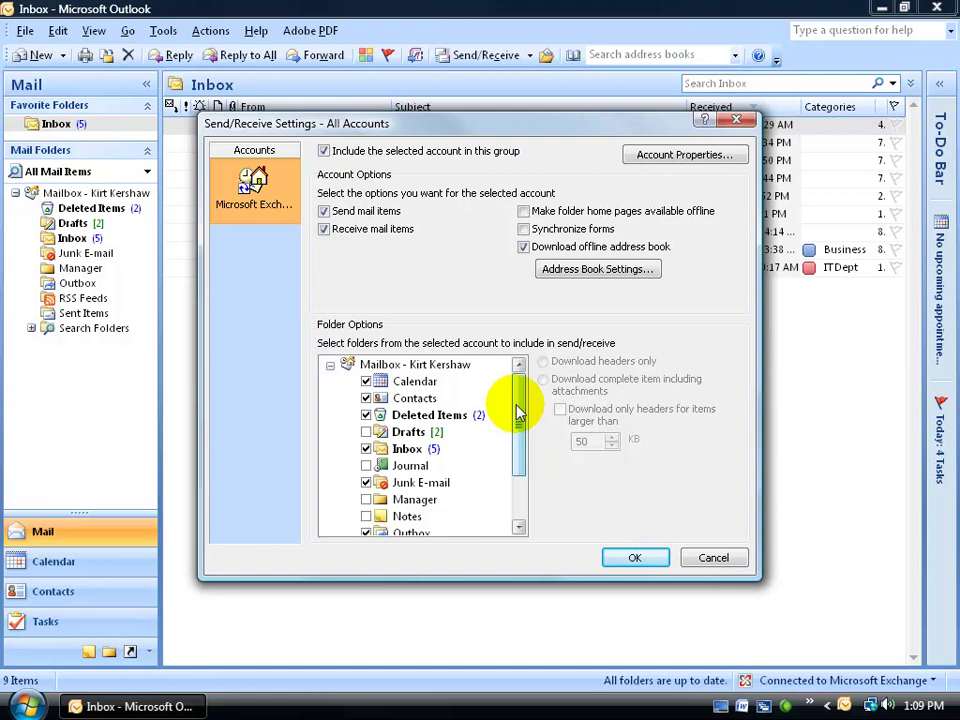
Step: Include the Notes folder in the Microsoft Exchange account's send/receive folders
{"action": "left_click_drag", "start_coordinate": [518, 412], "coordinate": [514, 428]}
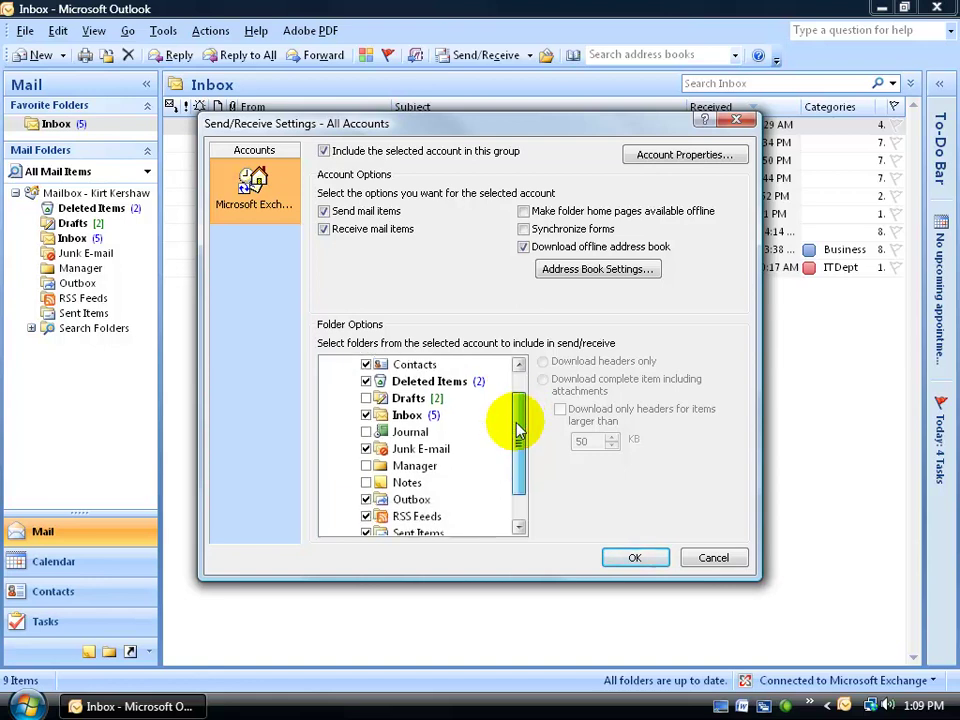
{"action": "left_click", "coordinate": [366, 483]}
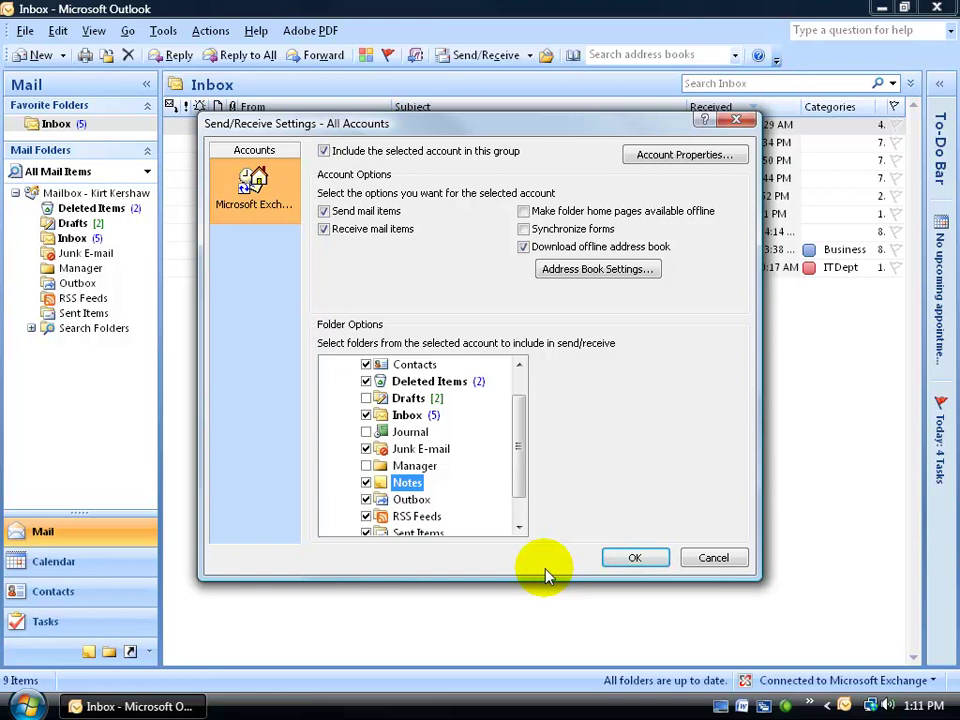
Step: Set the Microsoft Exchange account to manually control its connection state when starting, and save the All Accounts group settings
{"action": "left_click", "coordinate": [714, 158]}
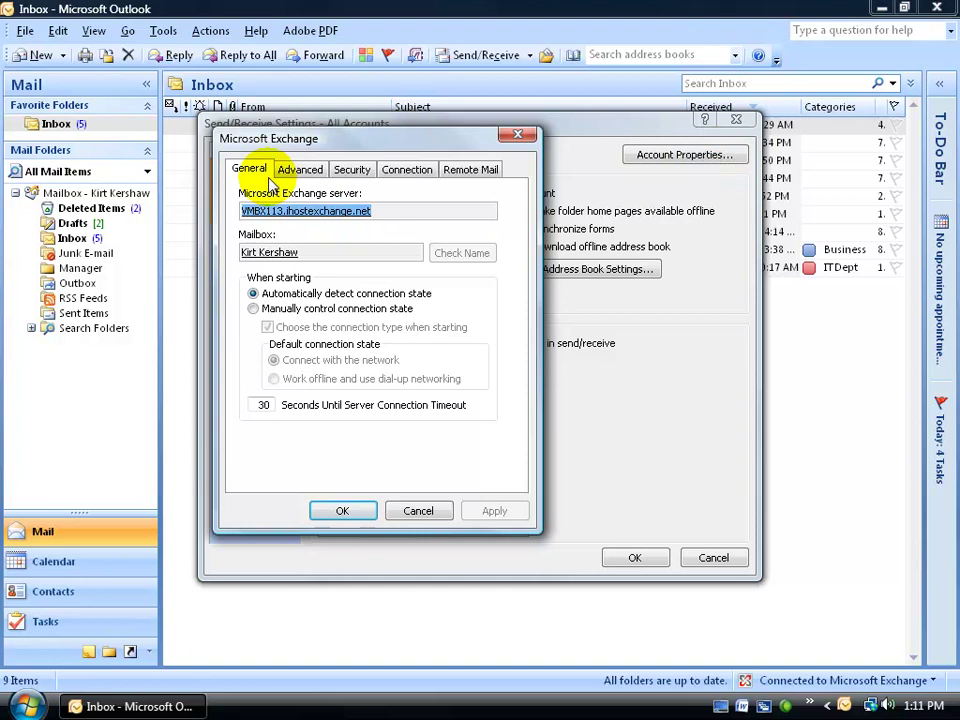
{"action": "left_click", "coordinate": [255, 308]}
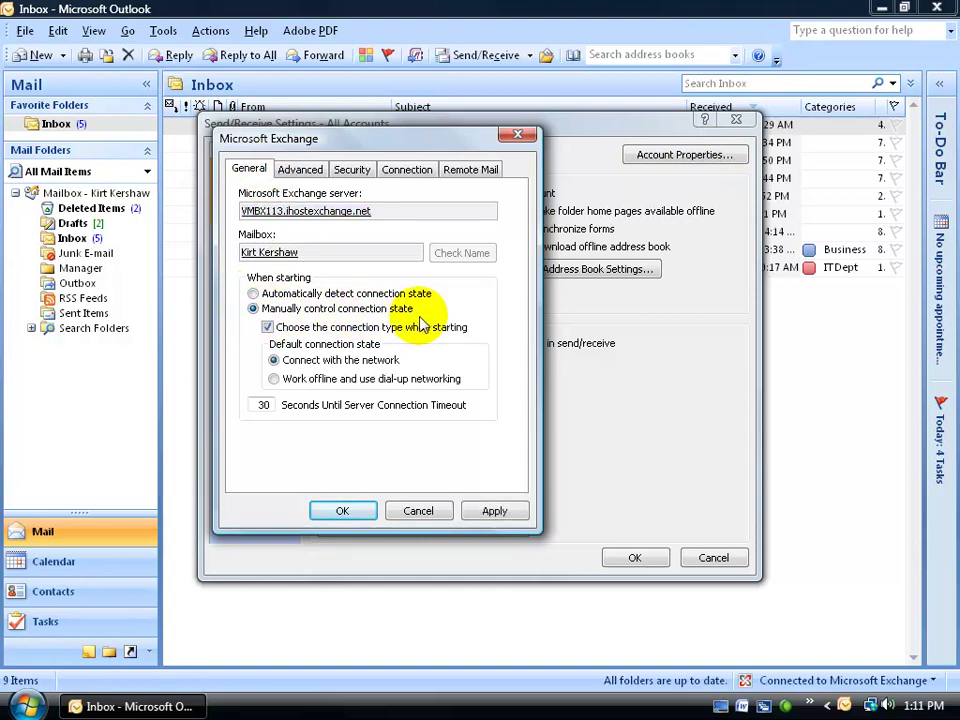
{"action": "left_click", "coordinate": [493, 510]}
{"action": "left_click", "coordinate": [343, 510]}
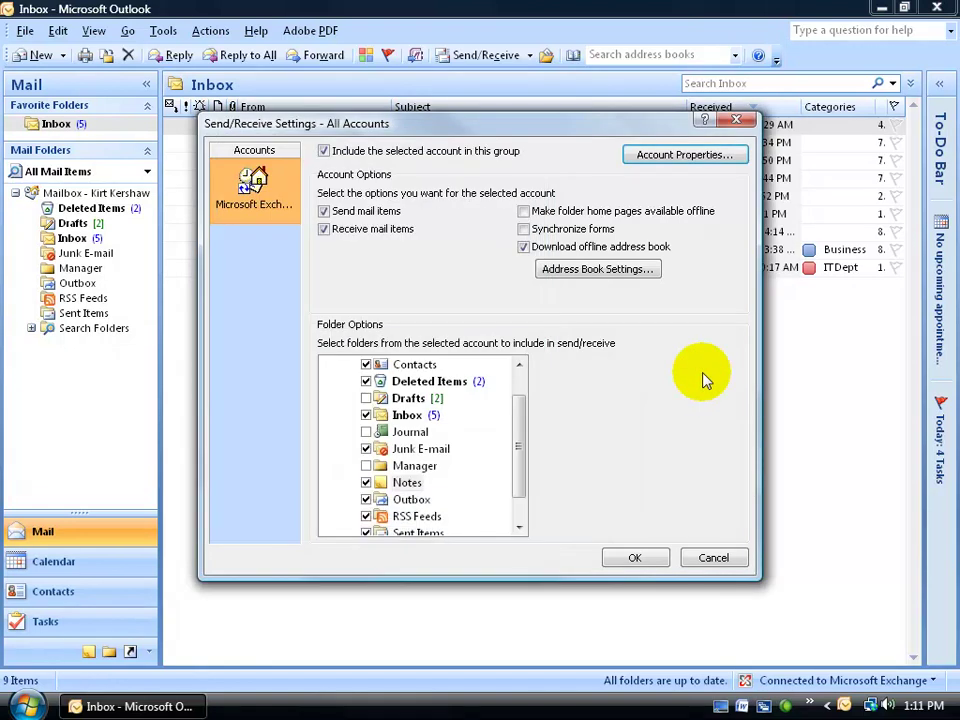
{"action": "left_click", "coordinate": [638, 558]}
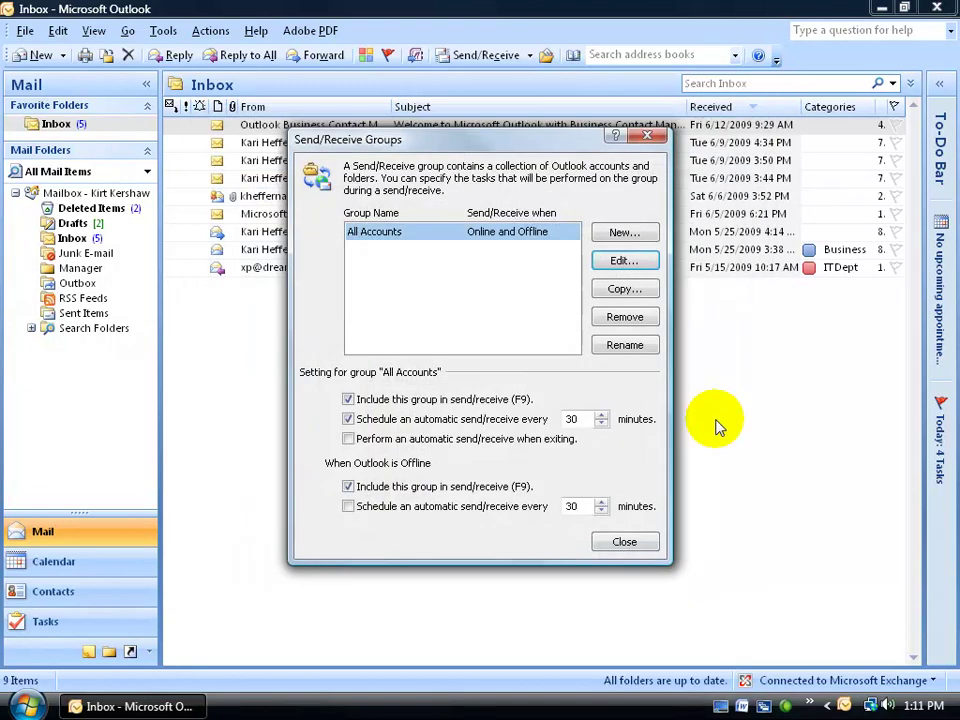
Step: Close the send/receive groups, restart Outlook with the Hosted profile, and choose to work offline
{"action": "left_click", "coordinate": [624, 545]}
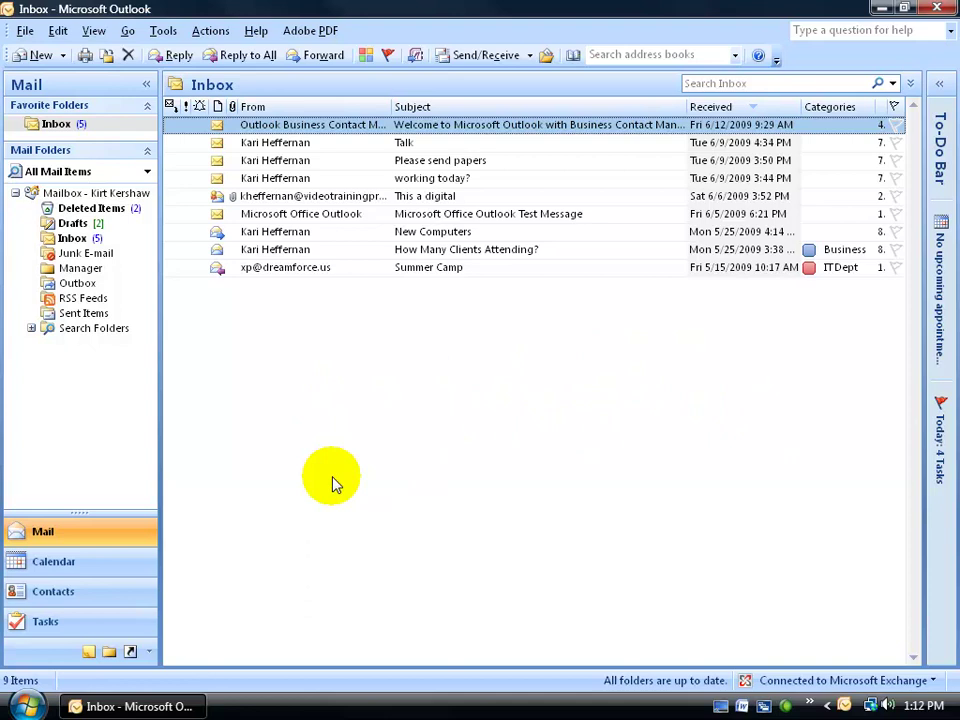
{"action": "left_click", "coordinate": [942, 9]}
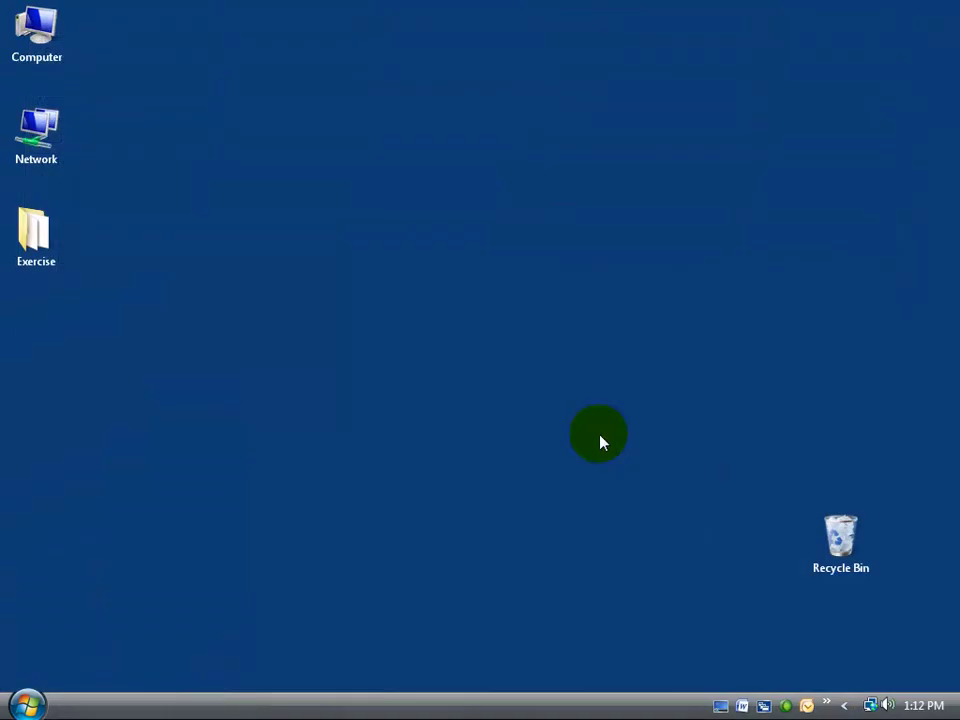
{"action": "left_click", "coordinate": [805, 706]}
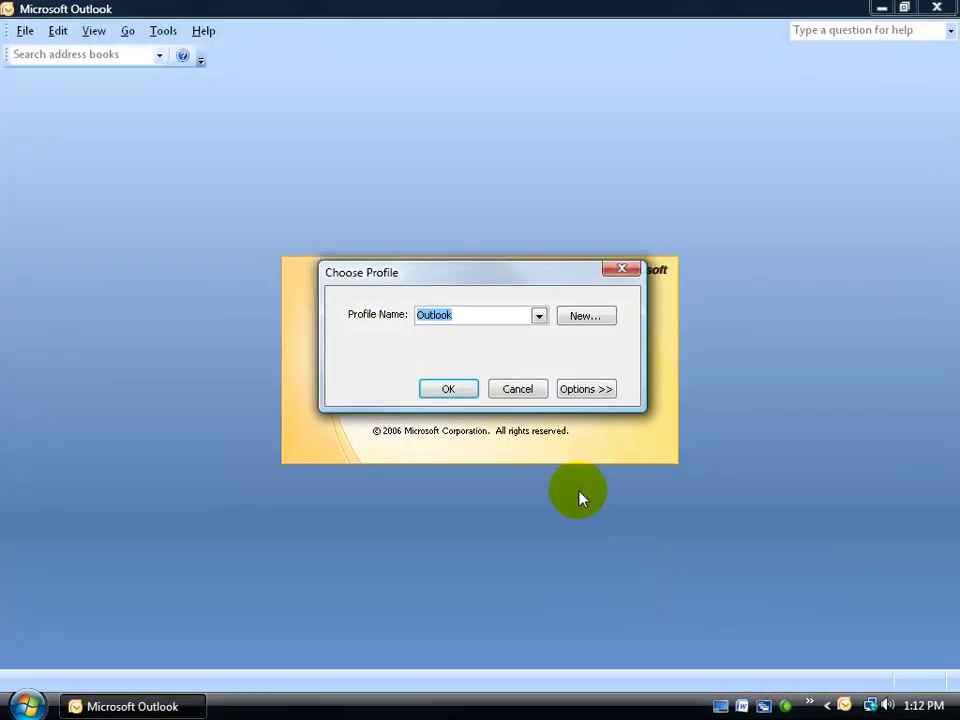
{"action": "left_click", "coordinate": [538, 317]}
{"action": "left_click", "coordinate": [499, 334]}
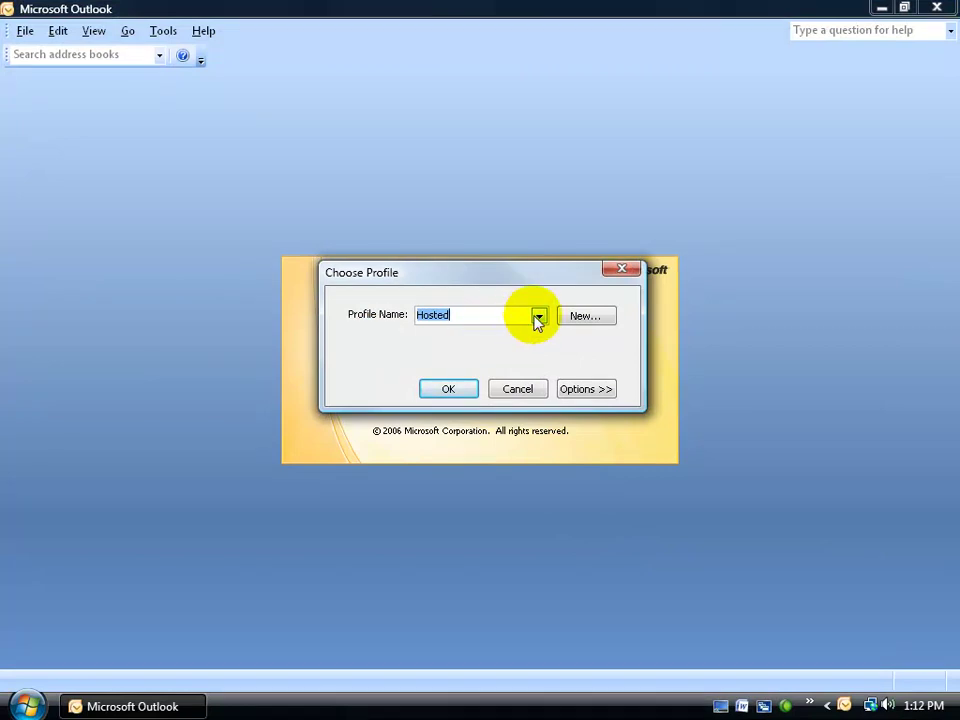
{"action": "left_click", "coordinate": [538, 317]}
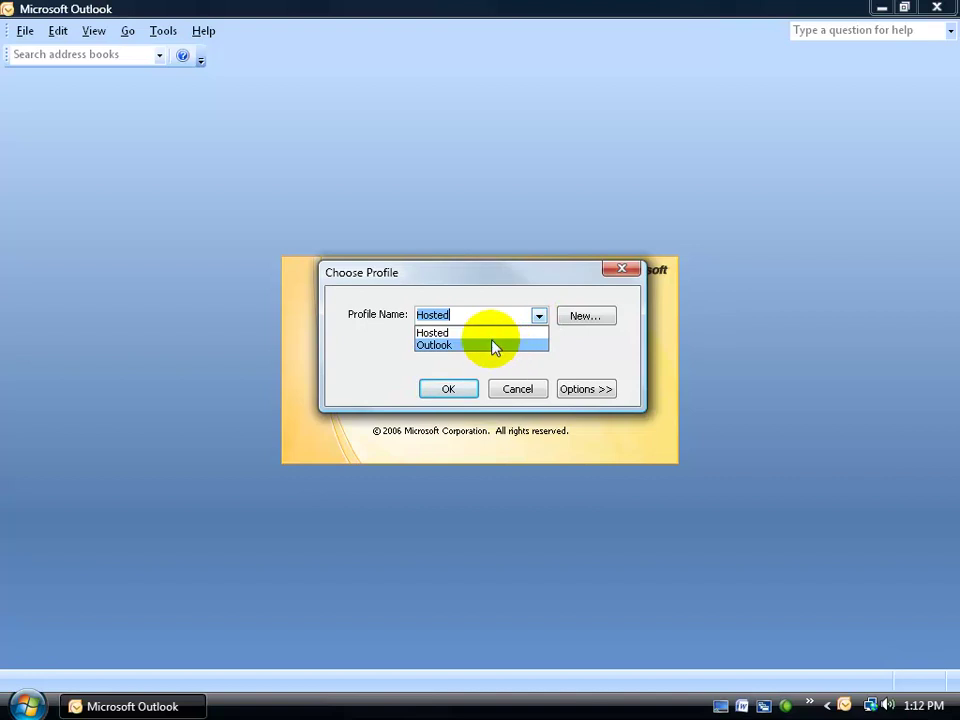
{"action": "left_click", "coordinate": [474, 333]}
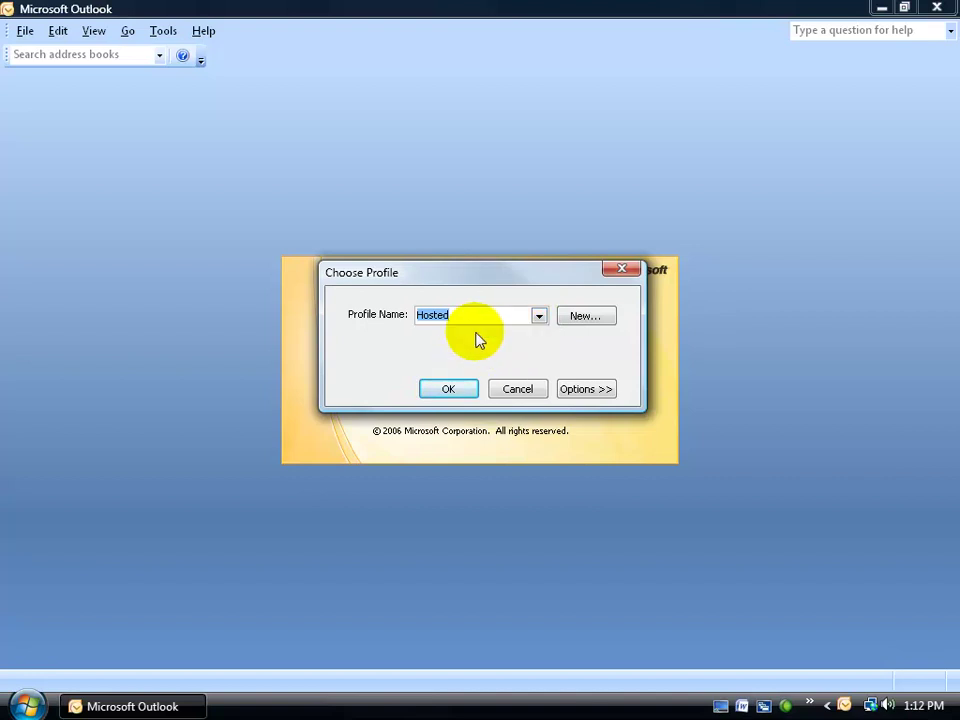
{"action": "left_click", "coordinate": [463, 389]}
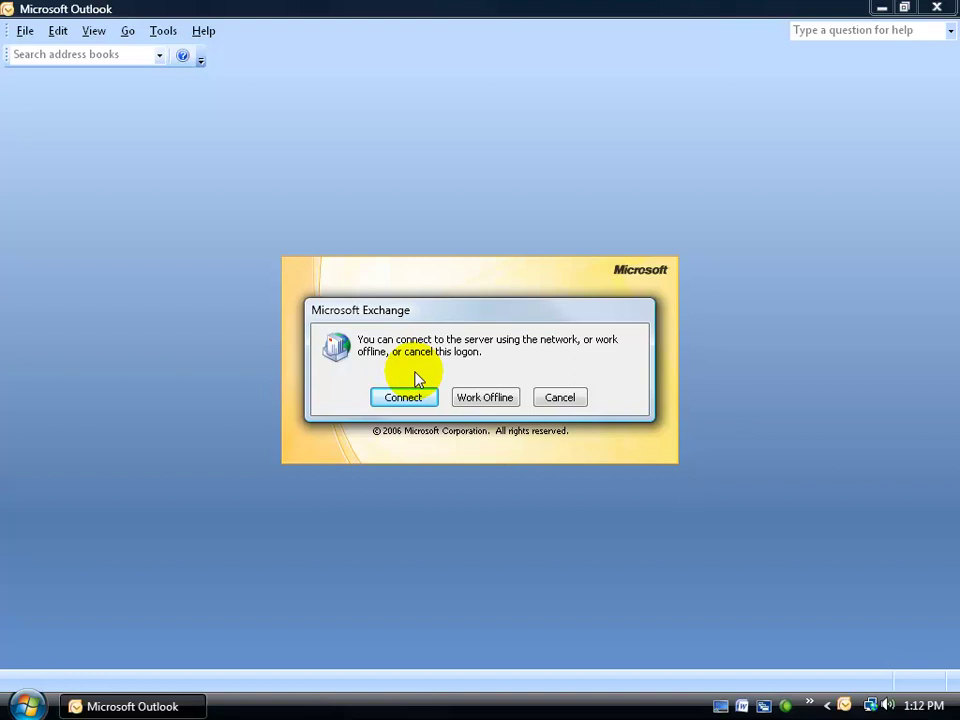
{"action": "left_click", "coordinate": [481, 400]}
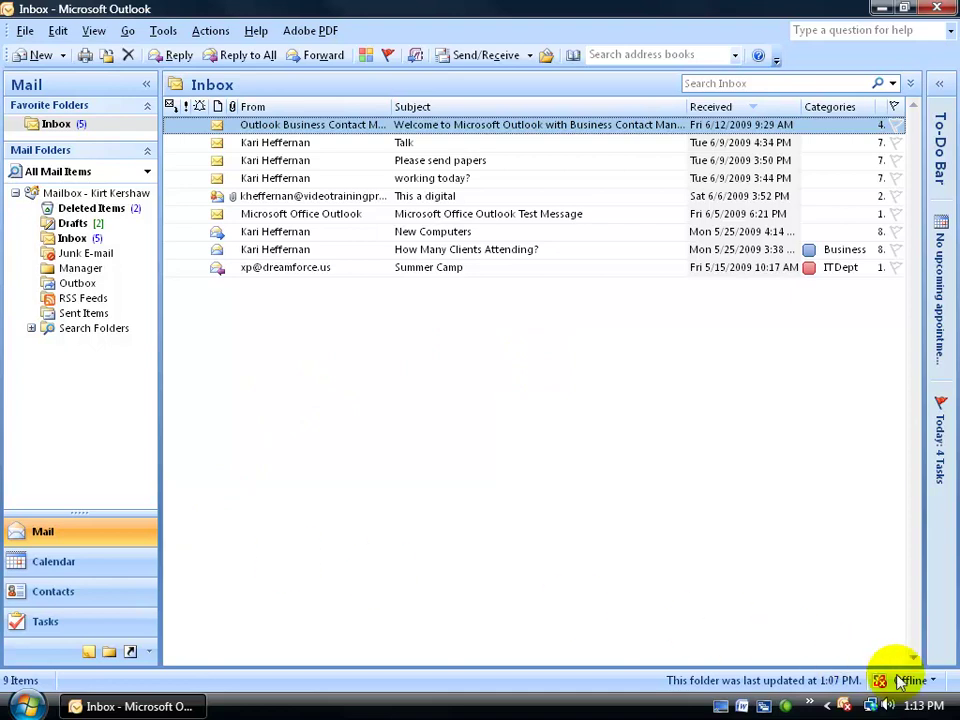
Step: Send and receive only the Inbox folder for Microsoft Exchange twice while working offline, entering the account password at the server sign-in
{"action": "left_click", "coordinate": [934, 682]}
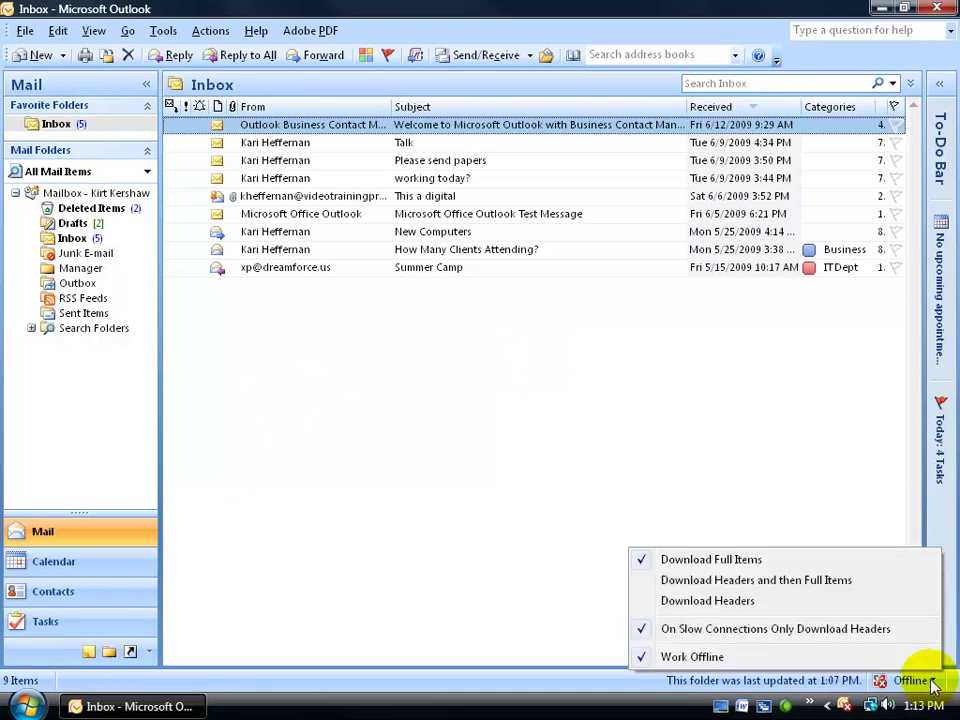
{"action": "left_click", "coordinate": [385, 432]}
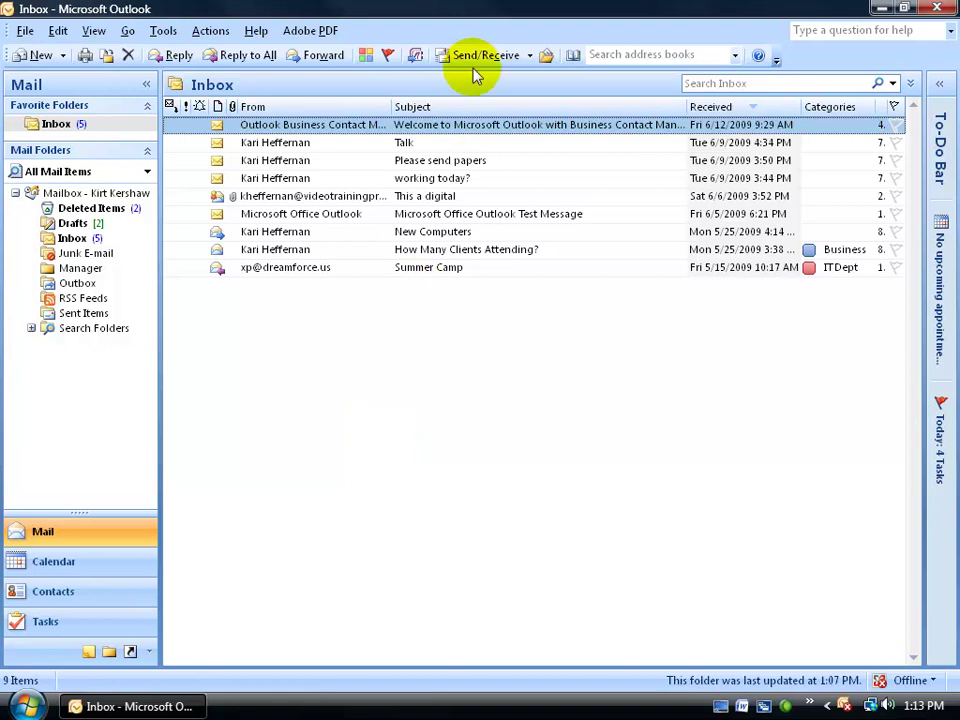
{"action": "left_click", "coordinate": [530, 57]}
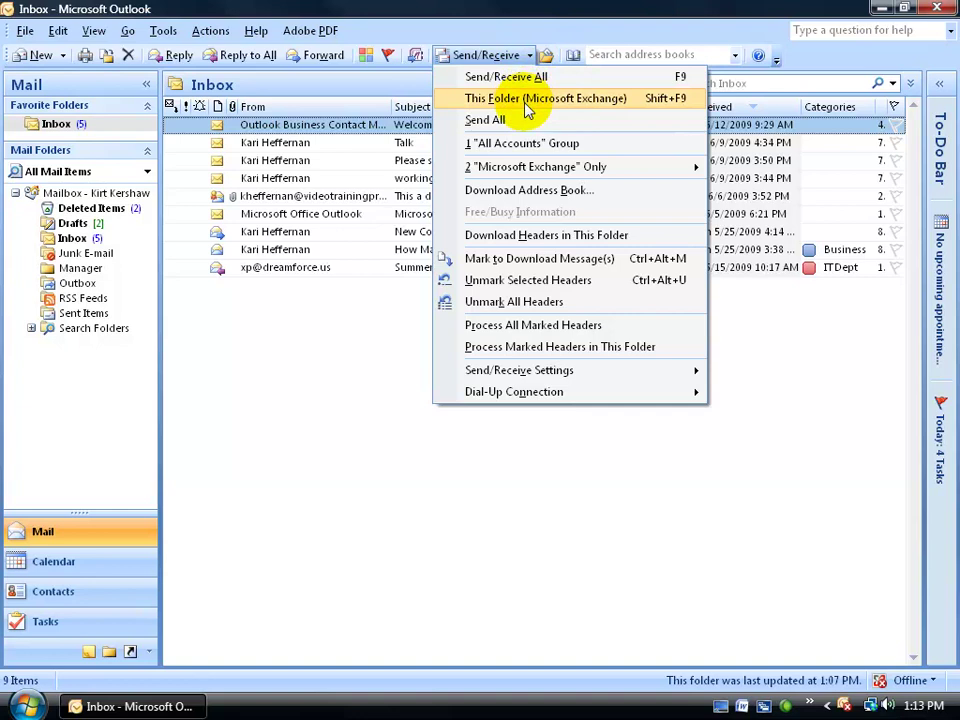
{"action": "left_click", "coordinate": [524, 104]}
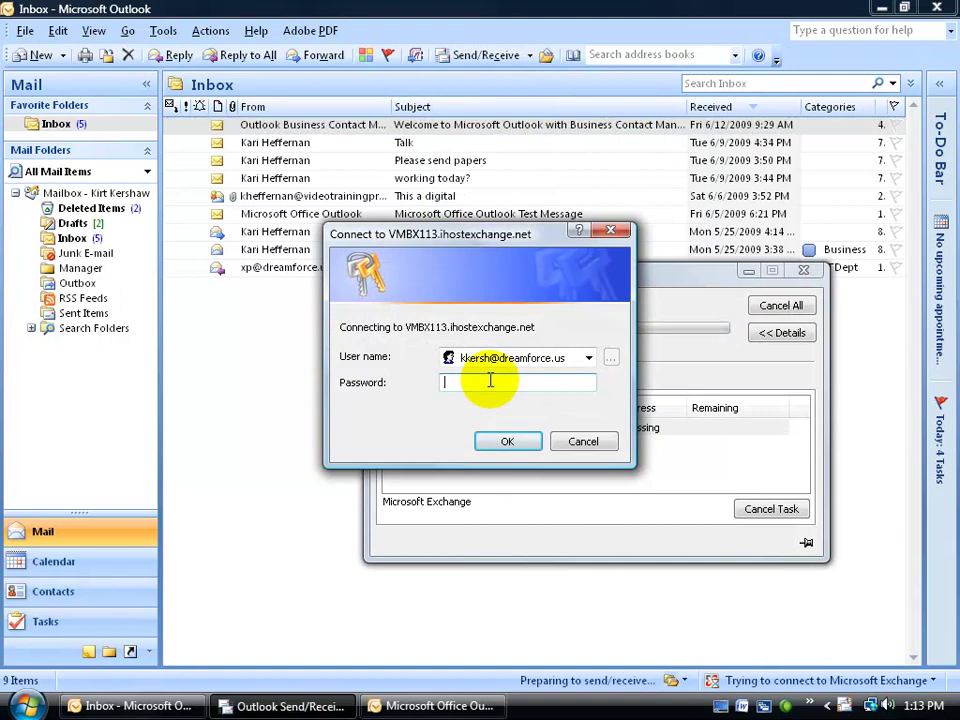
{"action": "type", "text": "•••••••••"}
{"action": "key", "text": "Return"}
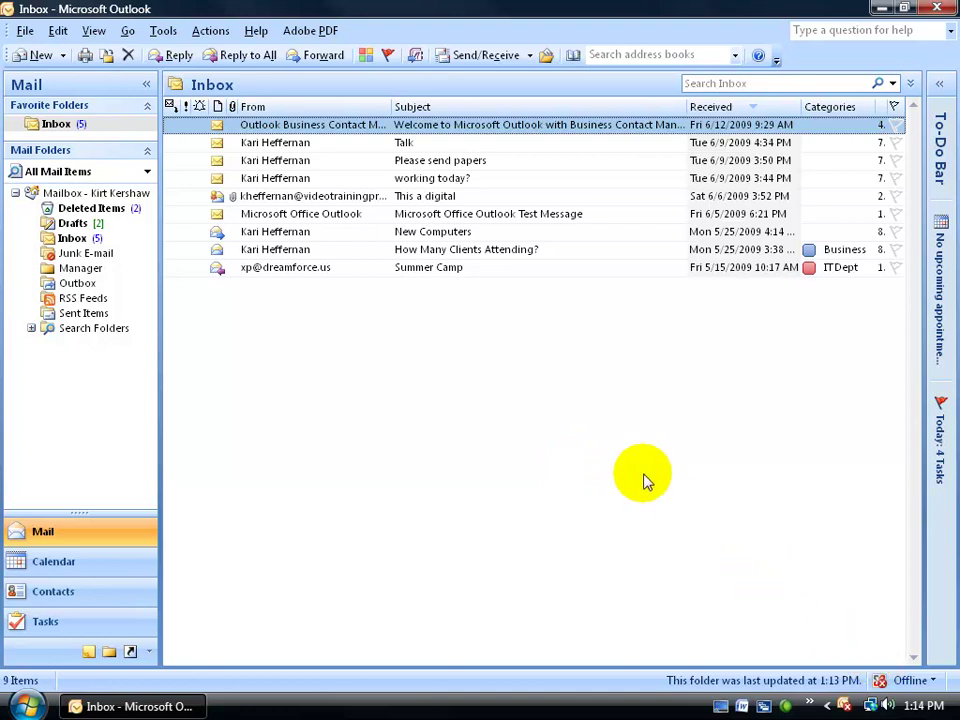
{"action": "left_click", "coordinate": [530, 55]}
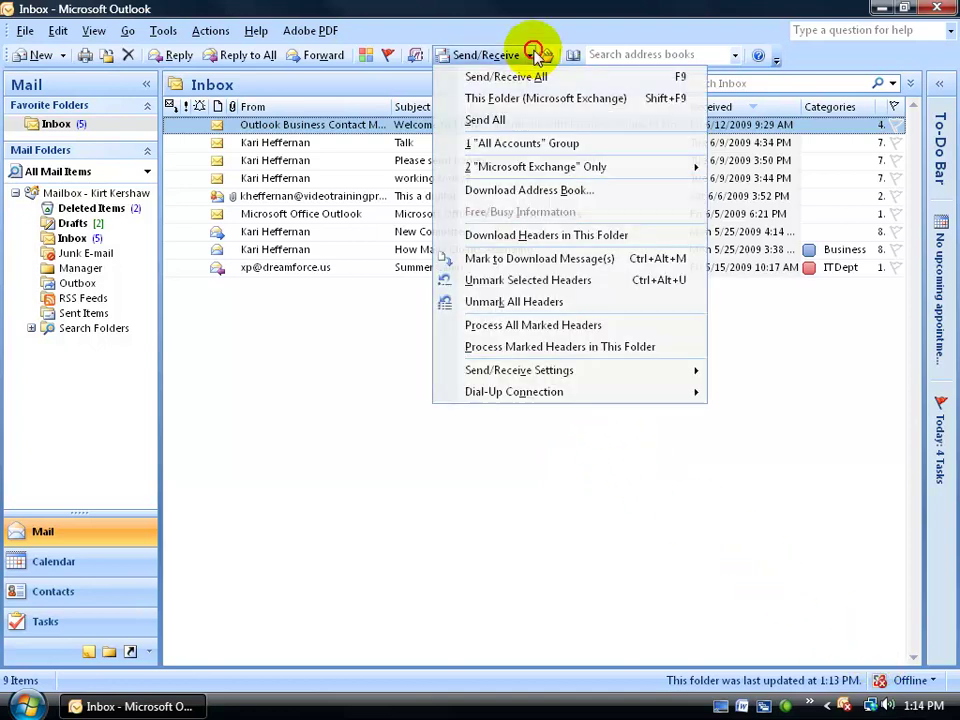
{"action": "left_click", "coordinate": [517, 100]}
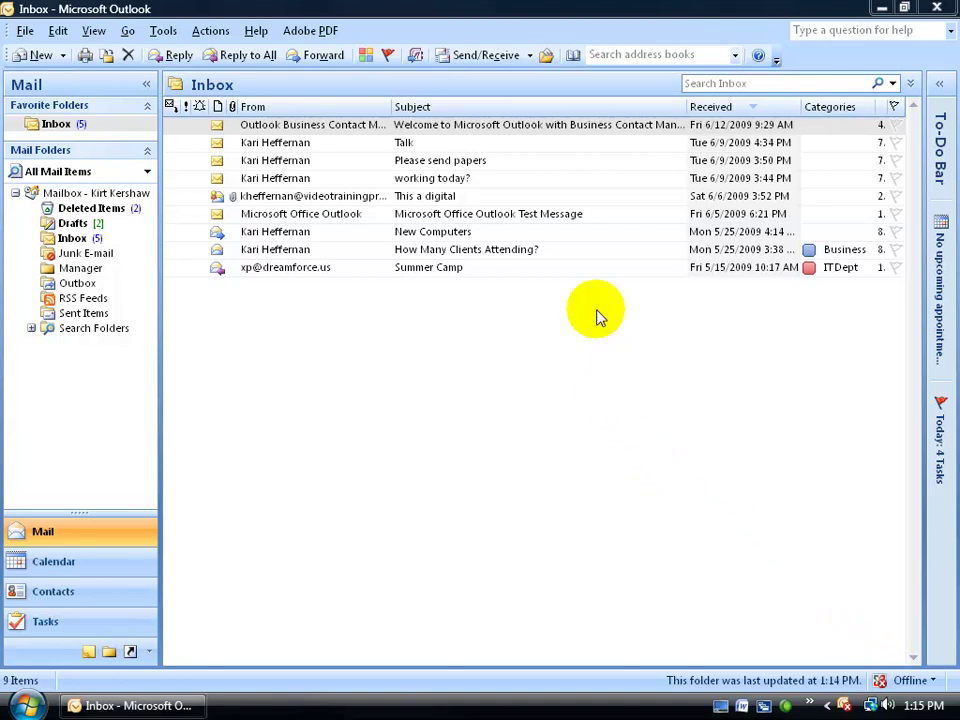
Step: Review the folders included in the All Accounts send/receive group and leave its settings without saving changes
{"action": "left_click", "coordinate": [531, 56]}
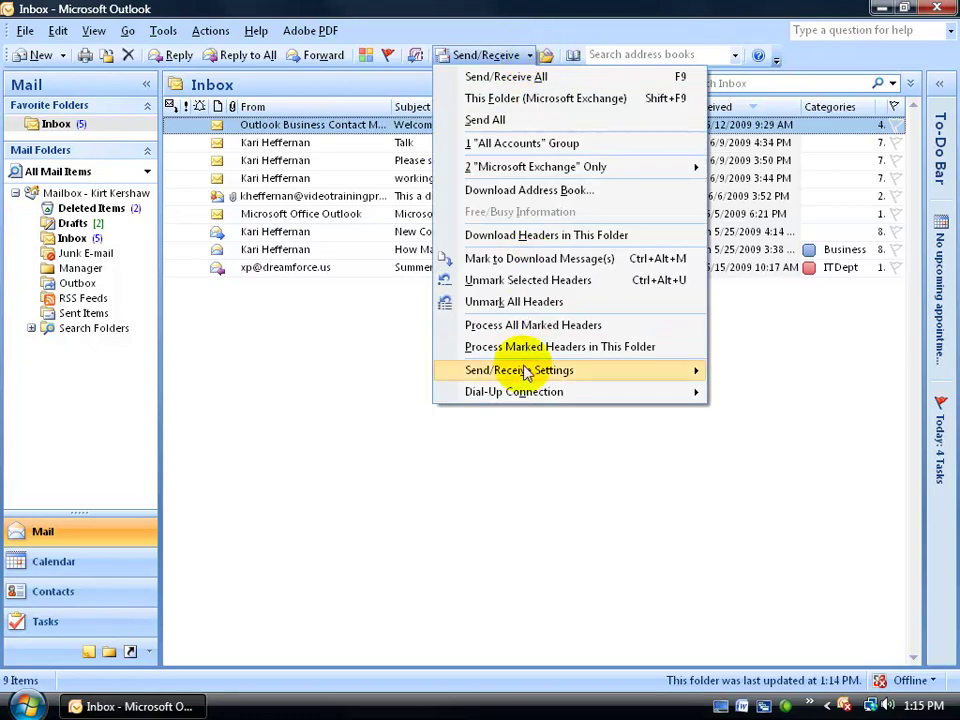
{"action": "mouse_move", "coordinate": [531, 373]}
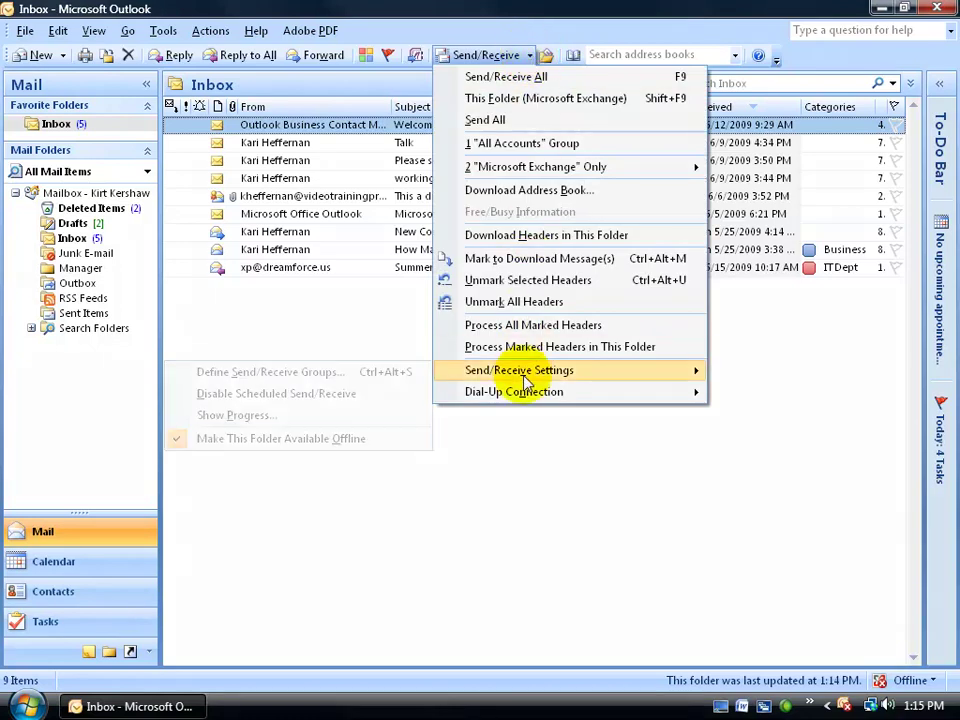
{"action": "left_click", "coordinate": [351, 377]}
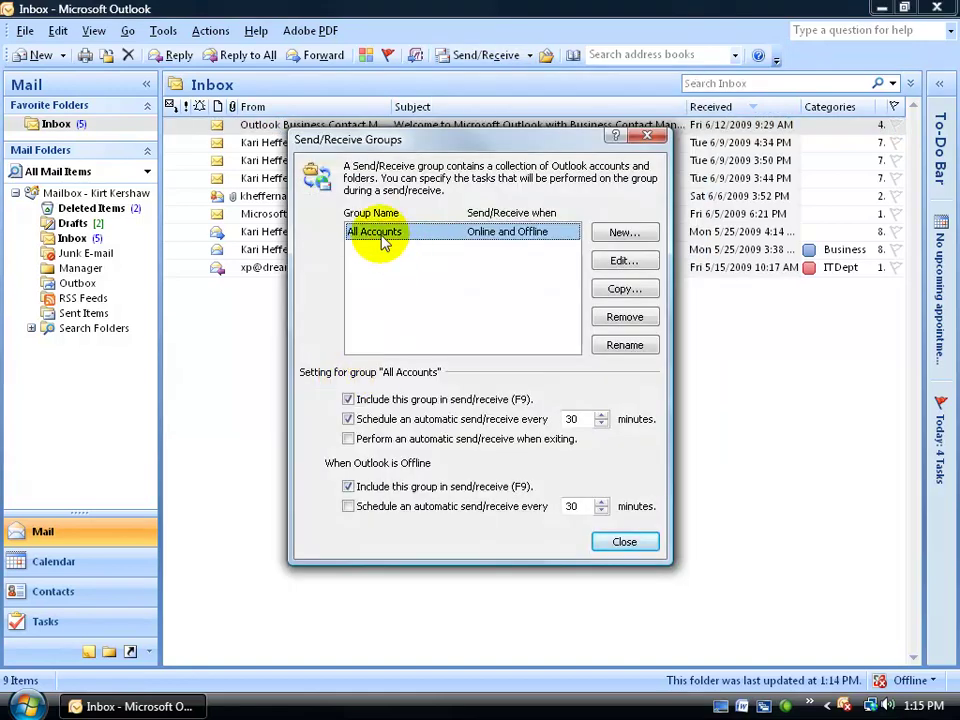
{"action": "left_click", "coordinate": [648, 259]}
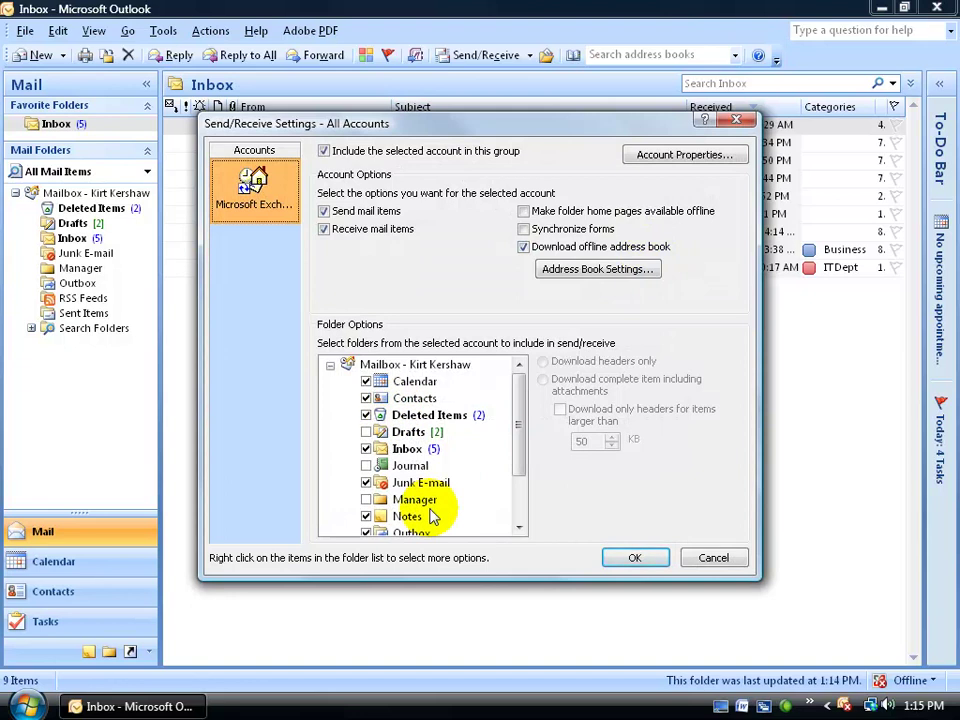
{"action": "left_click", "coordinate": [716, 559]}
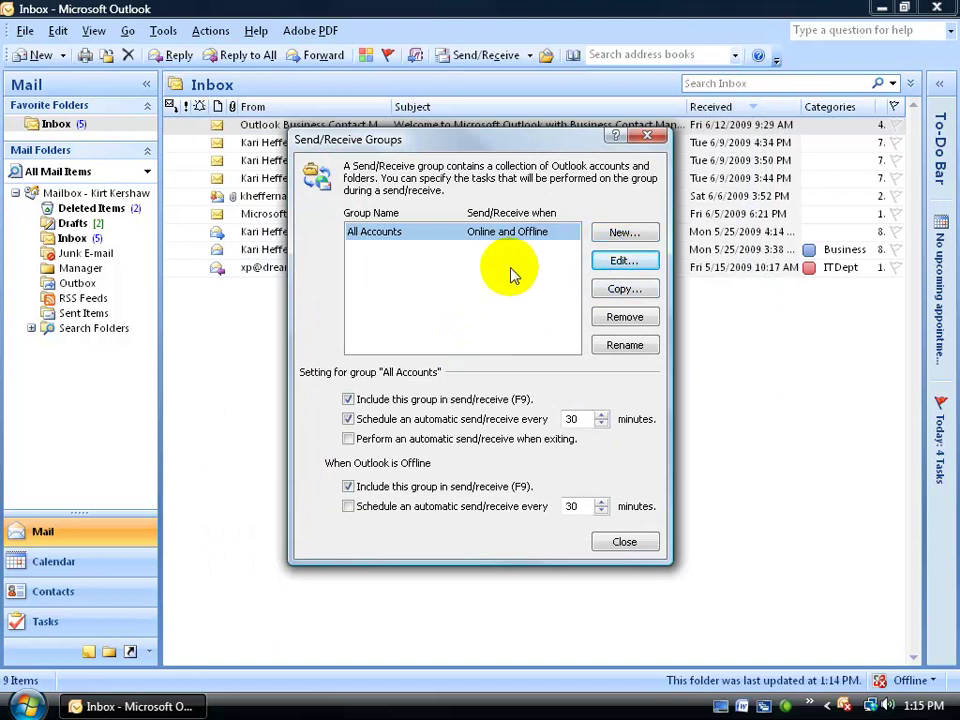
{"action": "left_click", "coordinate": [618, 262]}
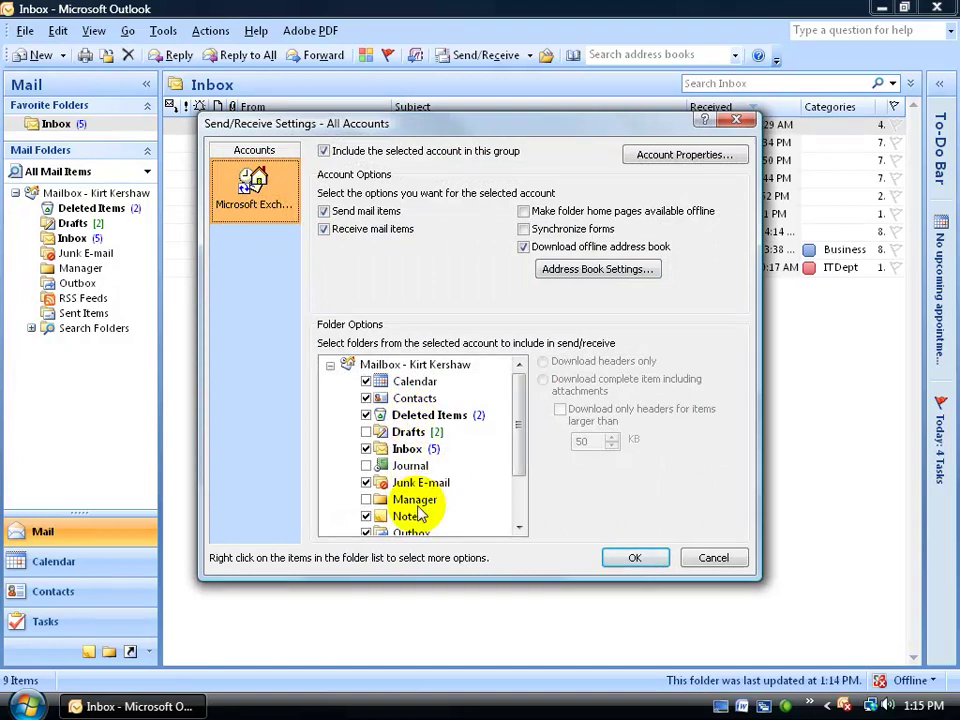
{"action": "left_click", "coordinate": [716, 558]}
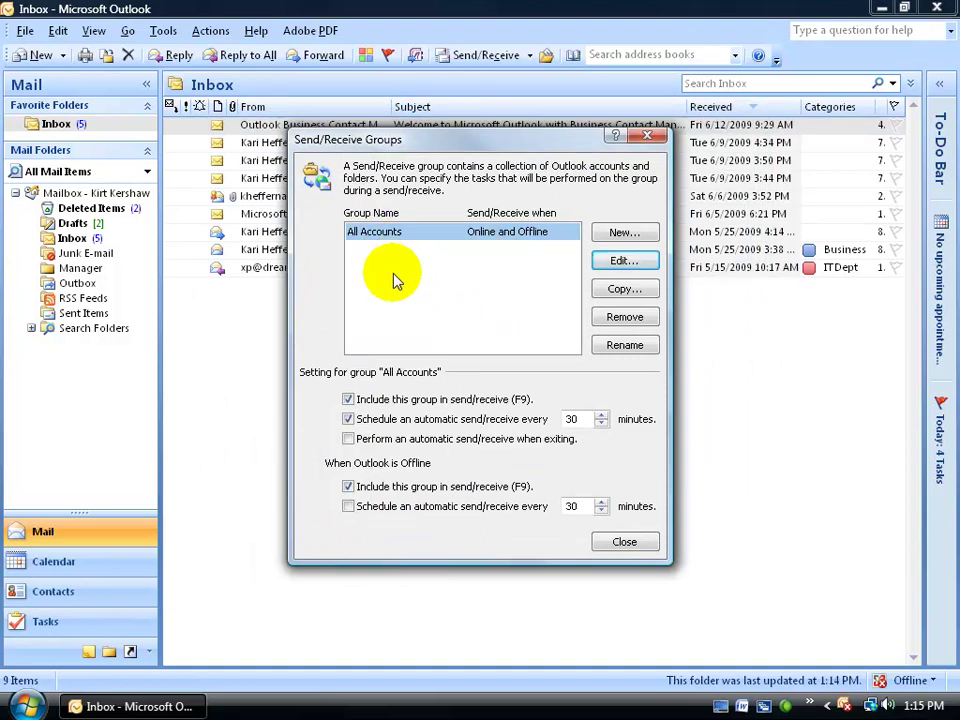
{"action": "left_click", "coordinate": [621, 541]}
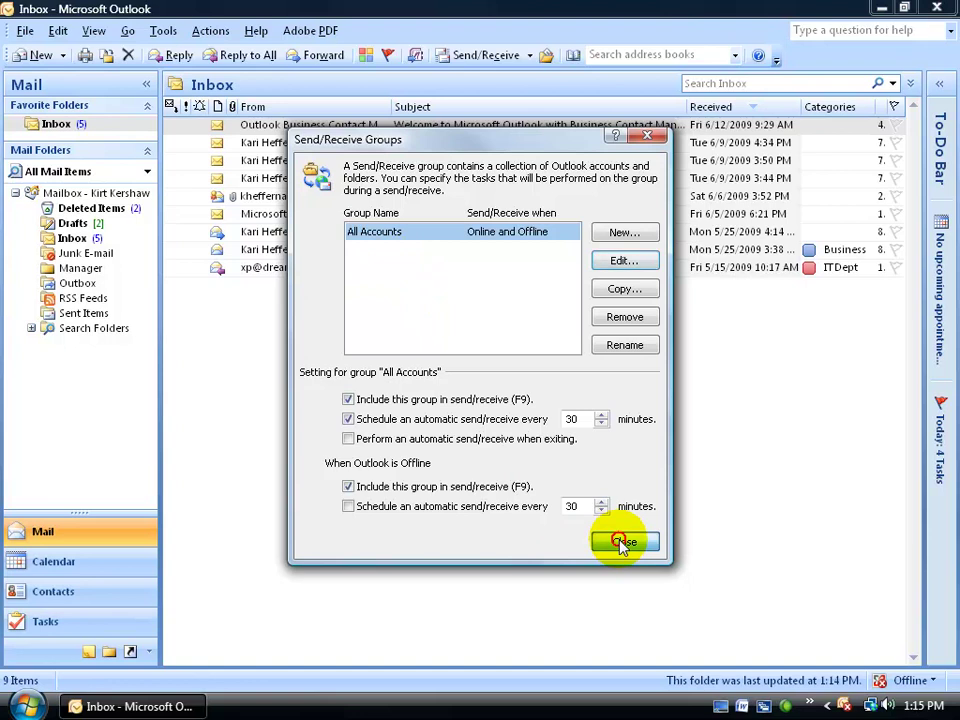
Step: Set the Microsoft Exchange account to automatically detect its connection state when starting, and save the All Accounts group settings
{"action": "left_click", "coordinate": [531, 57]}
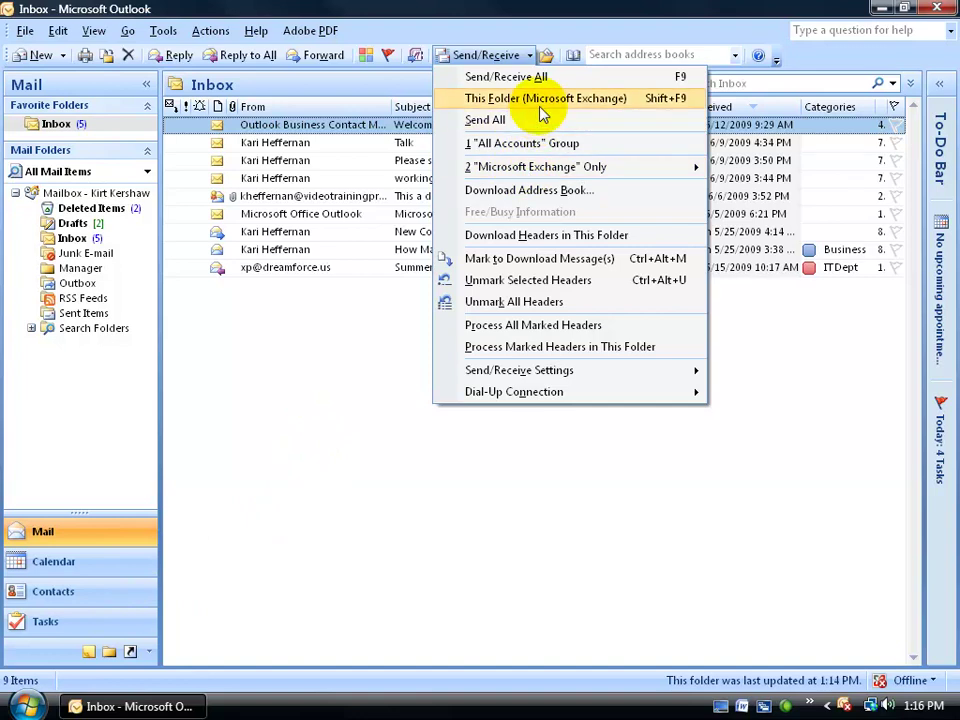
{"action": "mouse_move", "coordinate": [532, 376]}
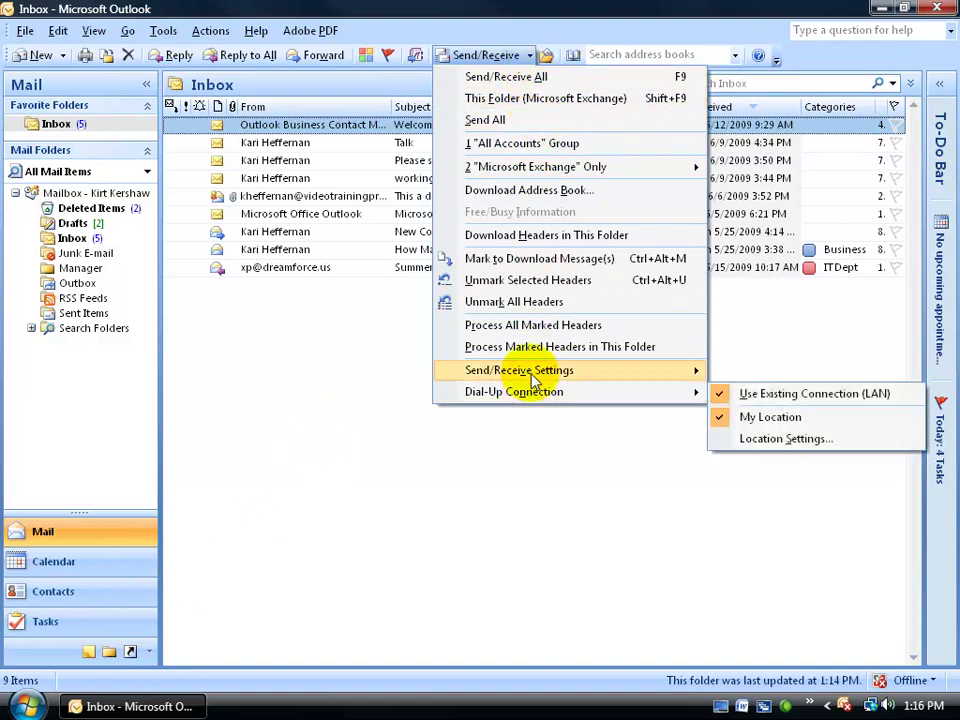
{"action": "left_click", "coordinate": [366, 433]}
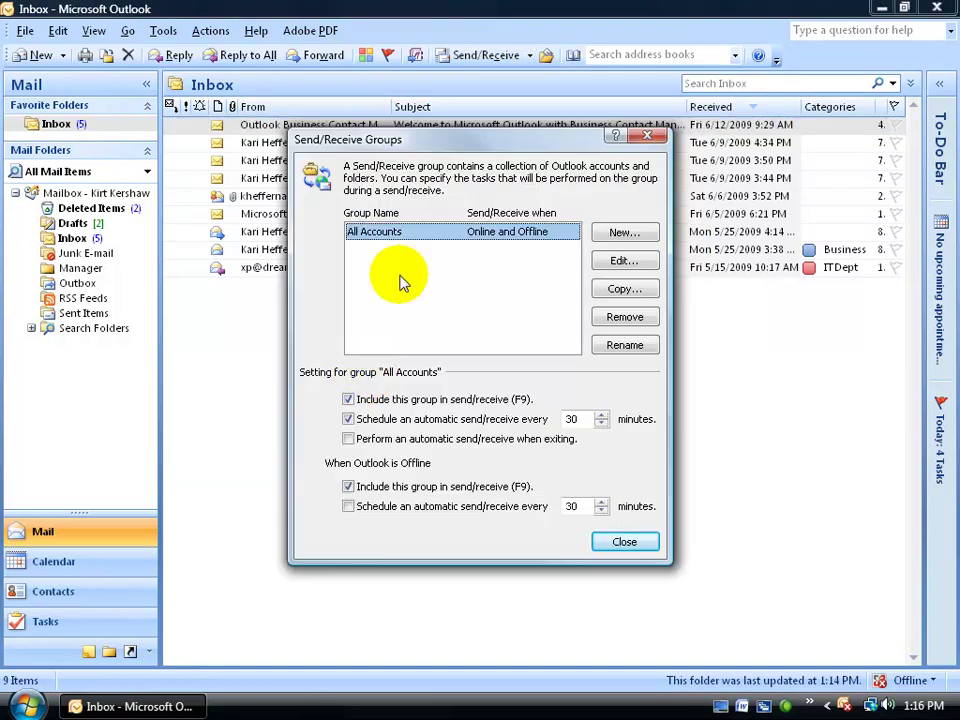
{"action": "left_click", "coordinate": [622, 261]}
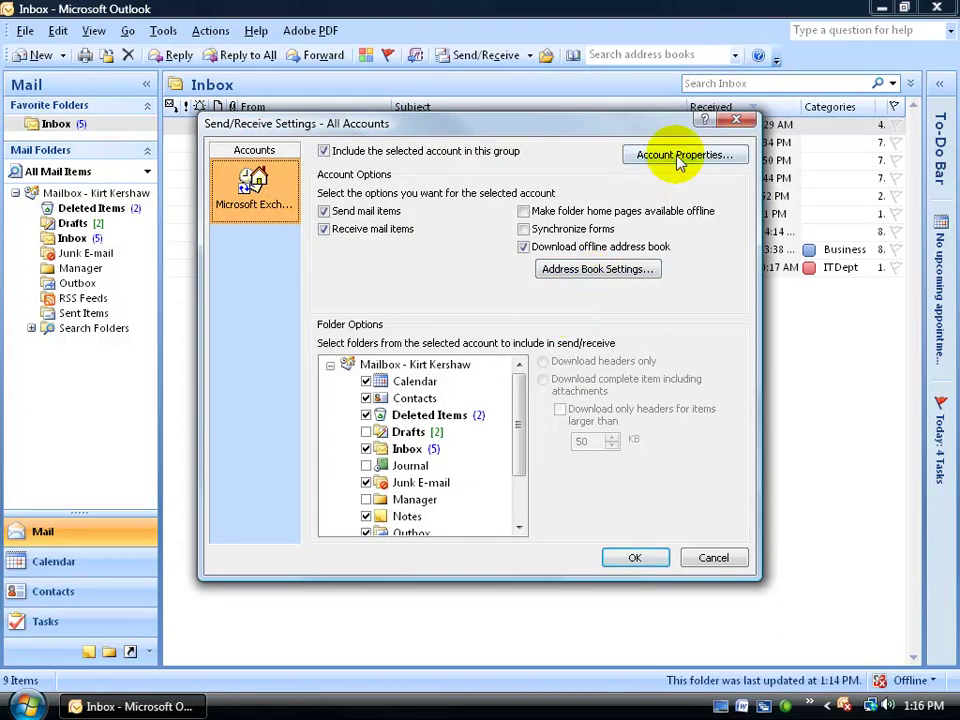
{"action": "left_click", "coordinate": [684, 155]}
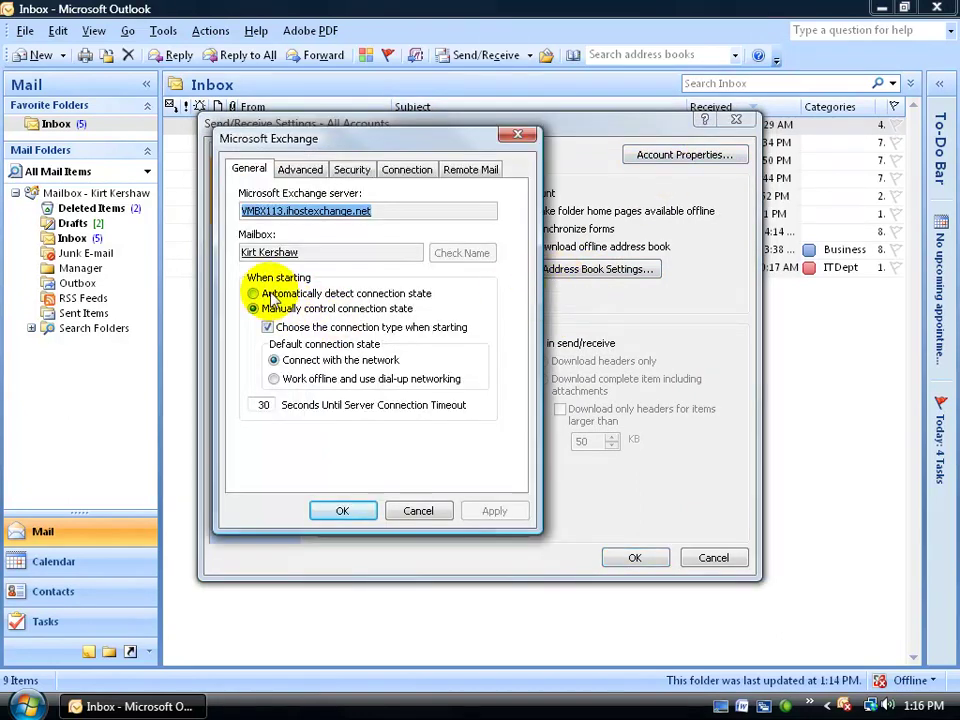
{"action": "left_click", "coordinate": [290, 296]}
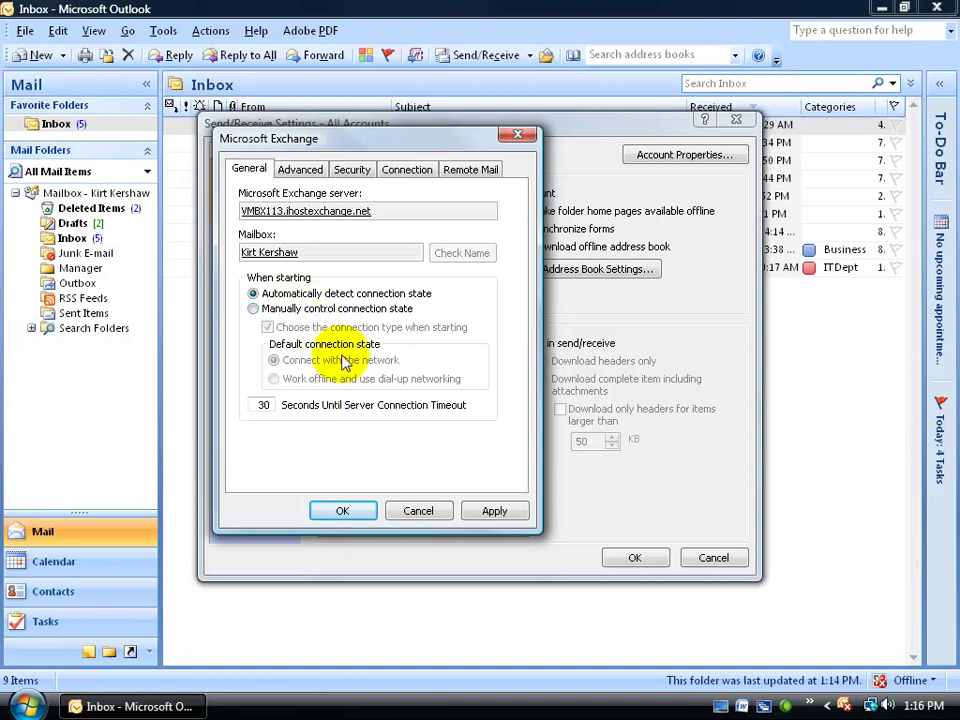
{"action": "left_click", "coordinate": [343, 511]}
{"action": "left_click", "coordinate": [636, 558]}
{"action": "left_click", "coordinate": [612, 546]}
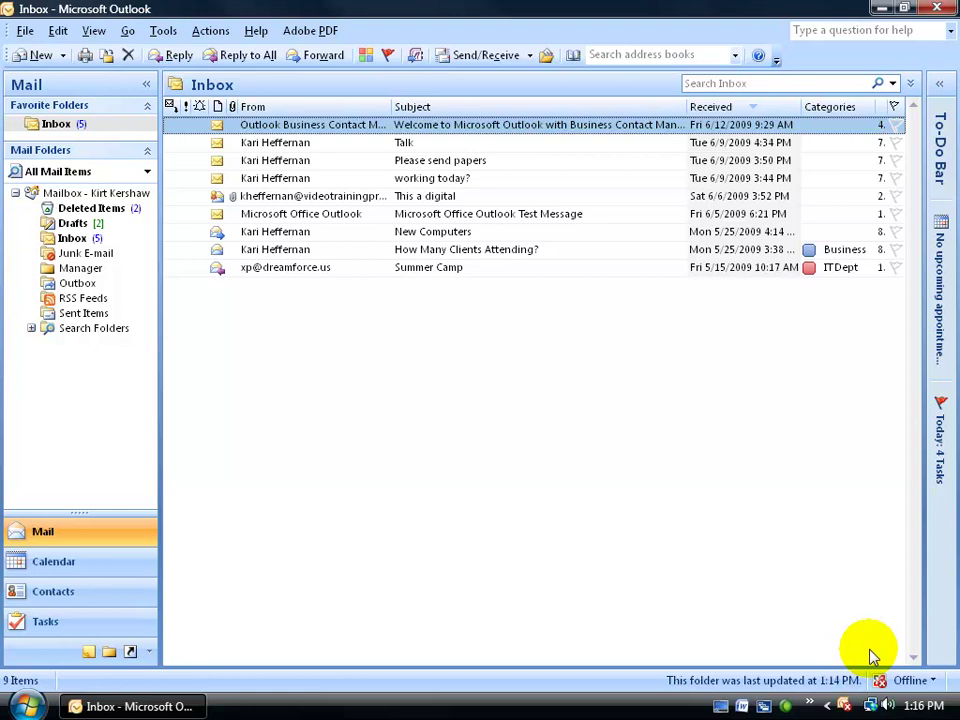
Step: Turn off Work Offline to reconnect to Microsoft Exchange
{"action": "left_click", "coordinate": [935, 682]}
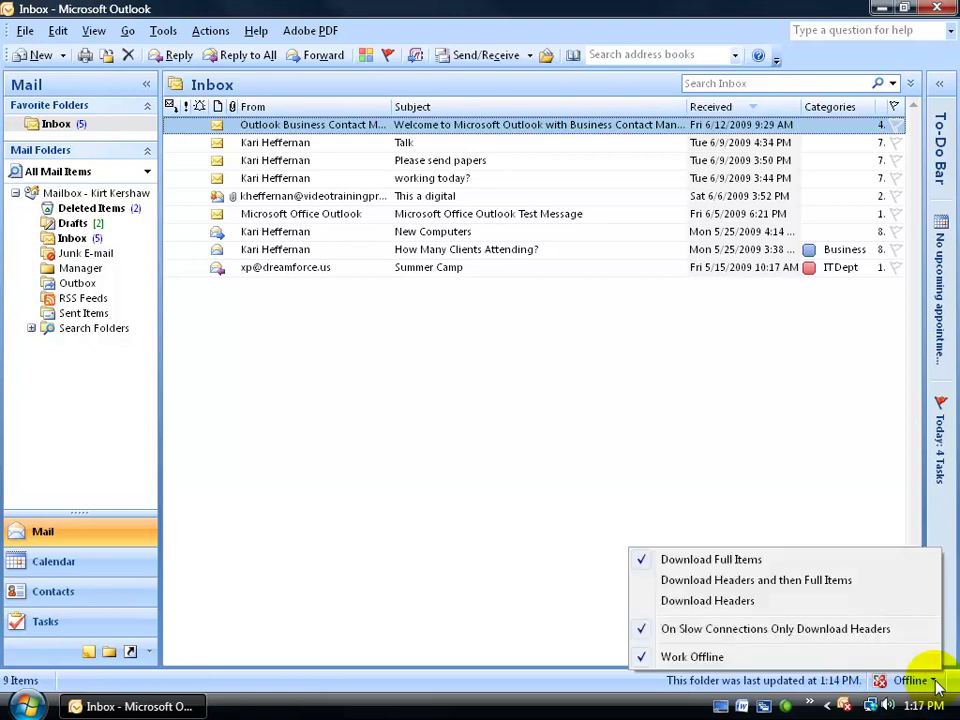
{"action": "left_click", "coordinate": [731, 659]}
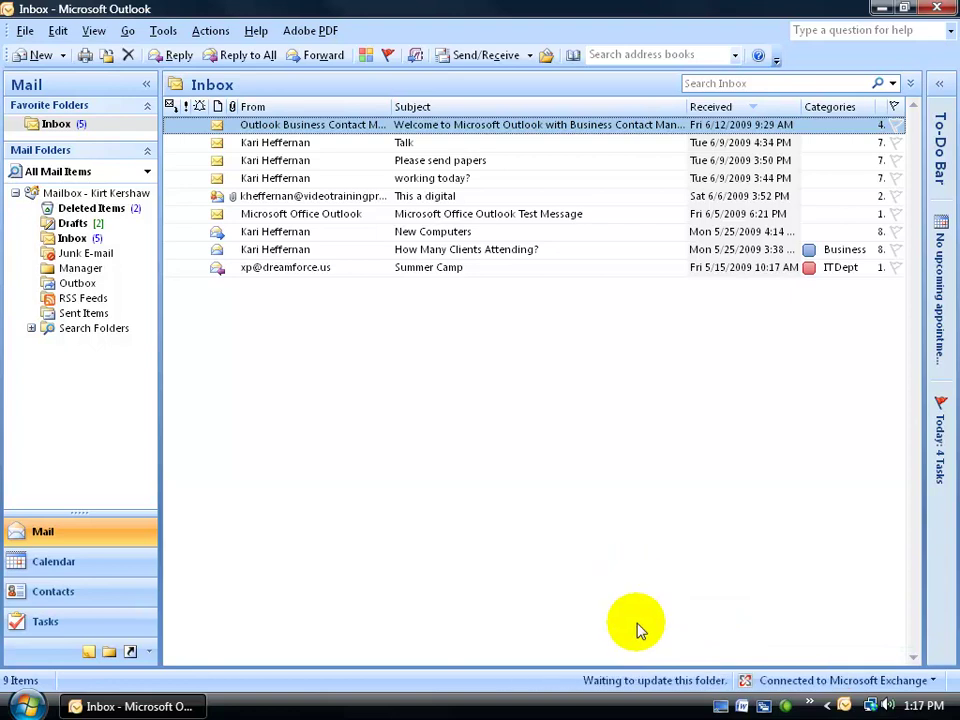
Step: Restart Outlook with the Hosted profile and sign in to the Exchange server with the account password
{"action": "left_click", "coordinate": [937, 8]}
{"action": "double_click", "coordinate": [806, 705]}
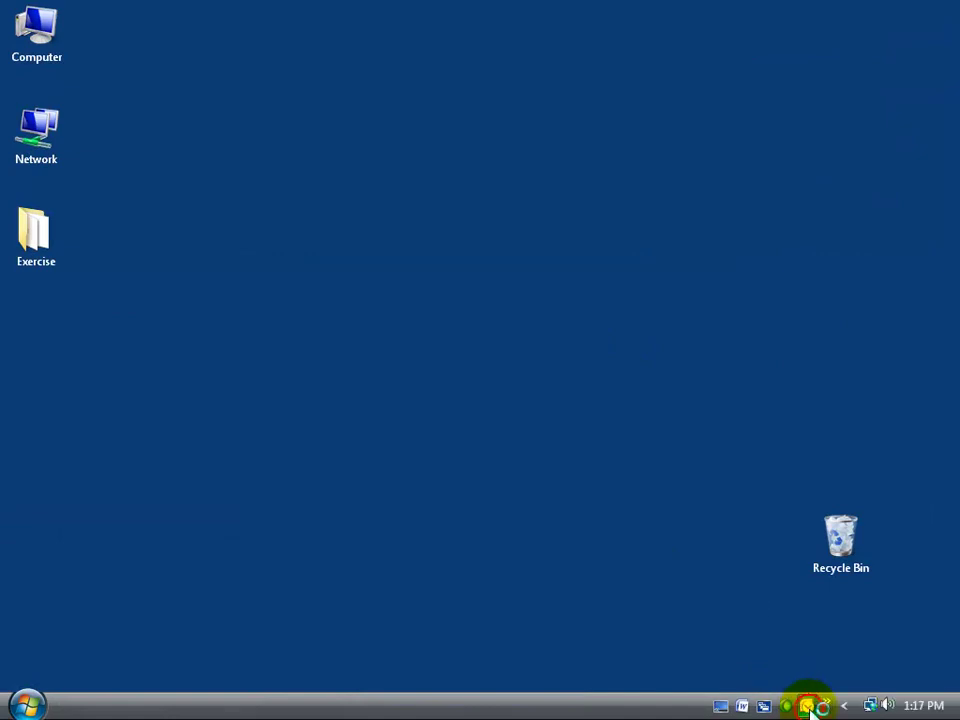
{"action": "left_click", "coordinate": [539, 315]}
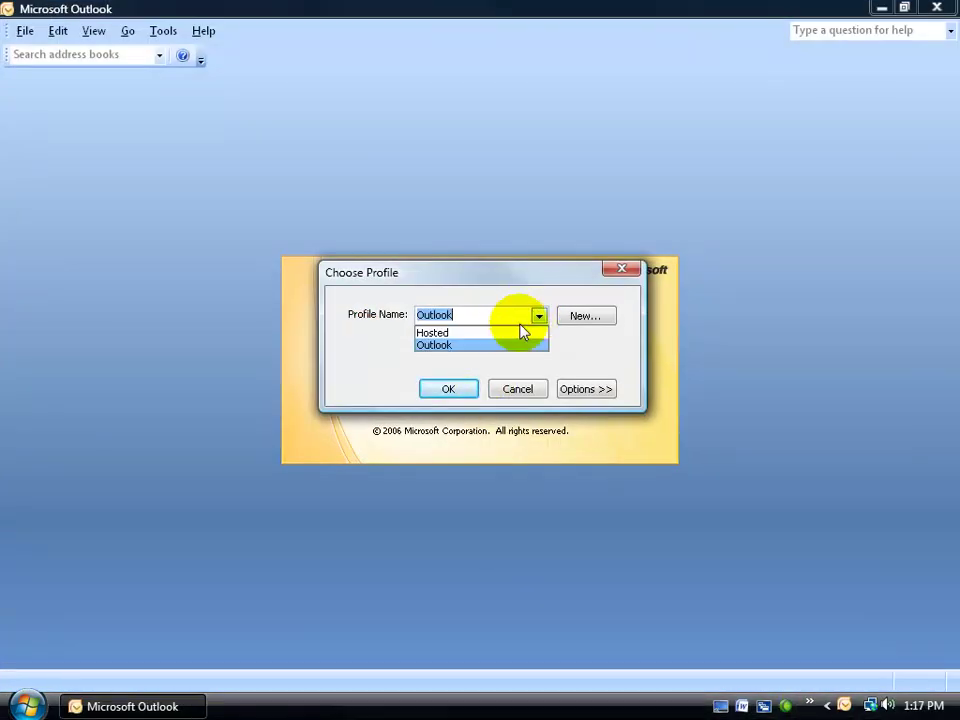
{"action": "left_click", "coordinate": [512, 332]}
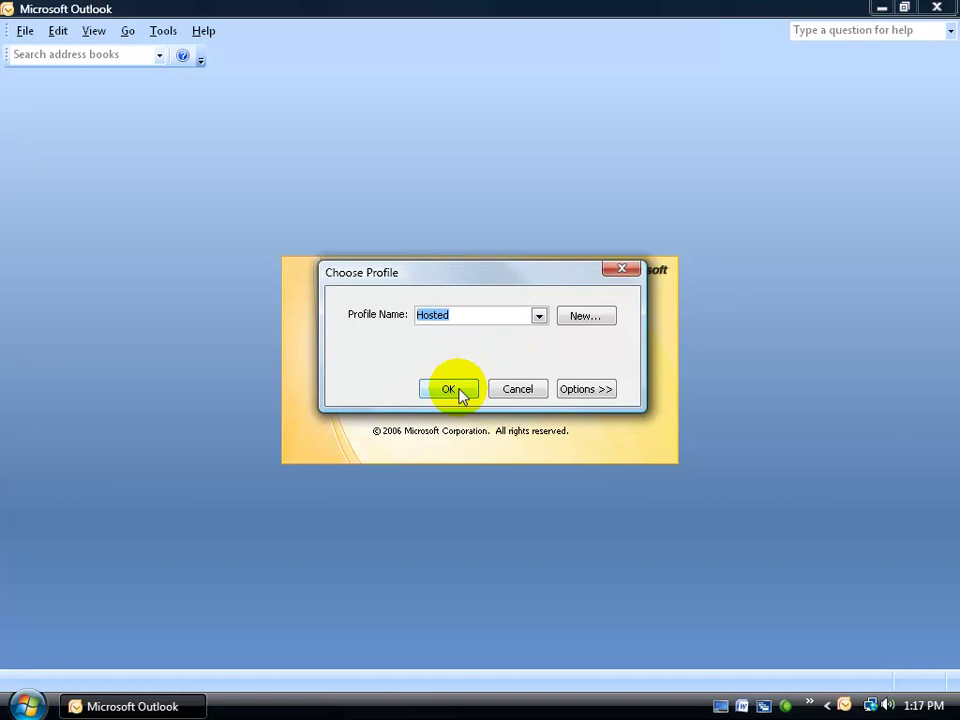
{"action": "left_click", "coordinate": [454, 389]}
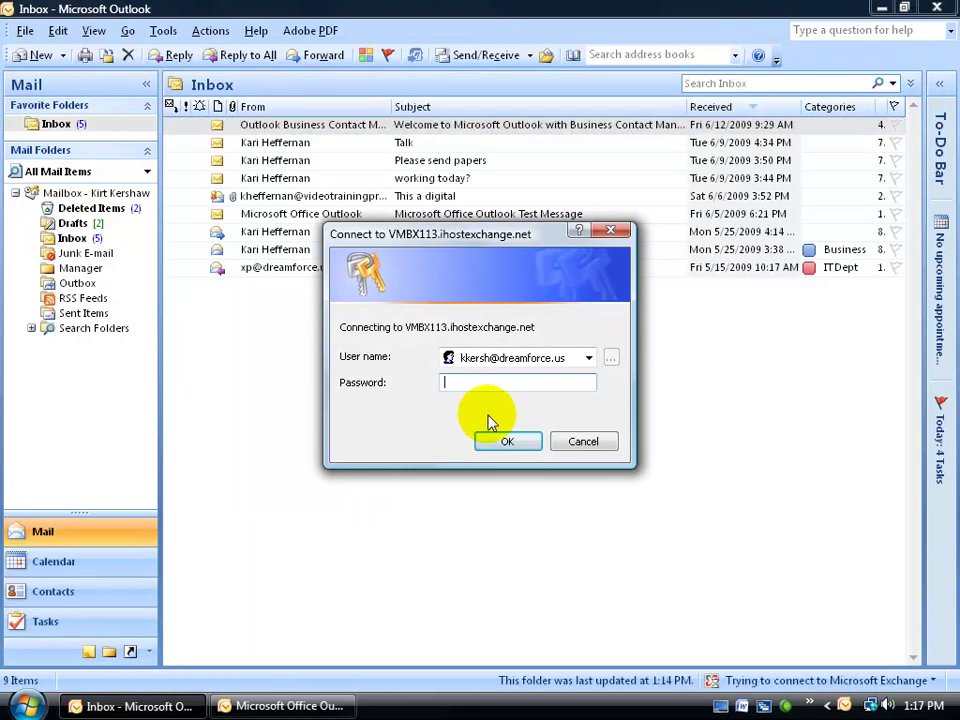
{"action": "type", "text": "••••••••"}
{"action": "key", "text": "Return"}
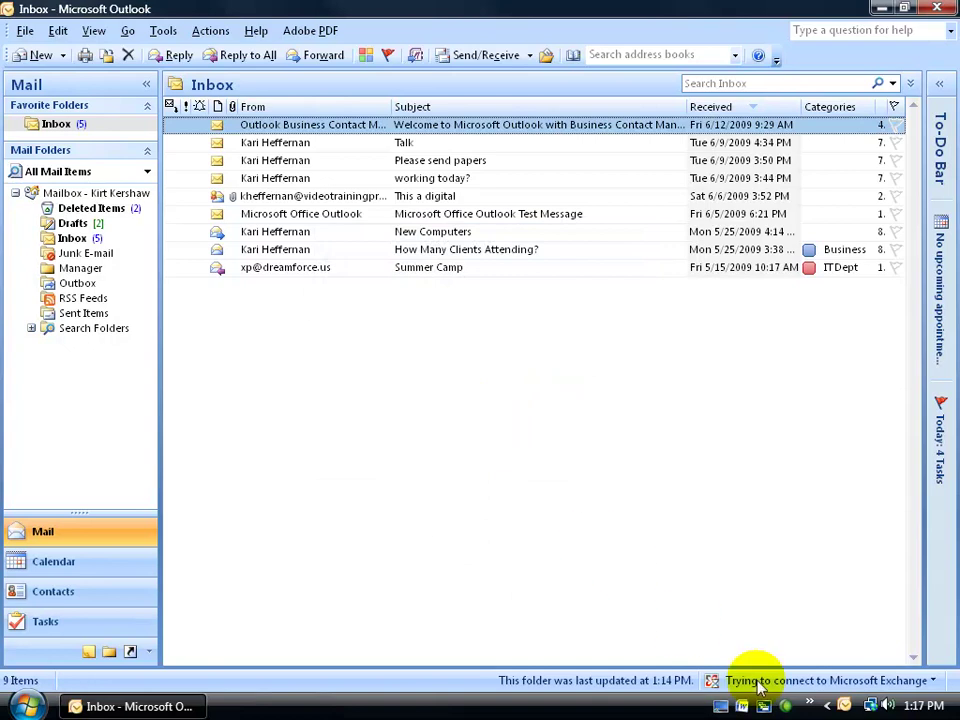